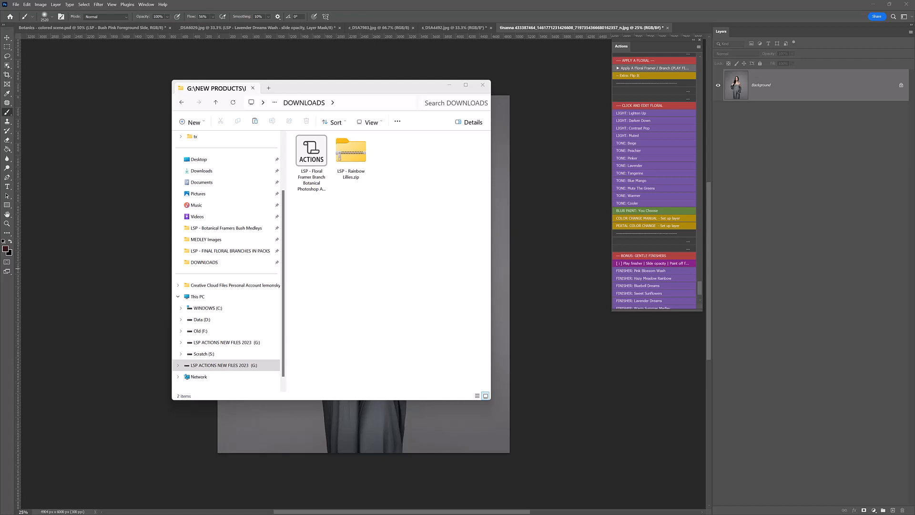
# Step: Load the LSP - Floral Framer Branch Botanical Photoshop Actions file from the DOWNLOADS folder into Photoshop
pyautogui.click(309, 157)
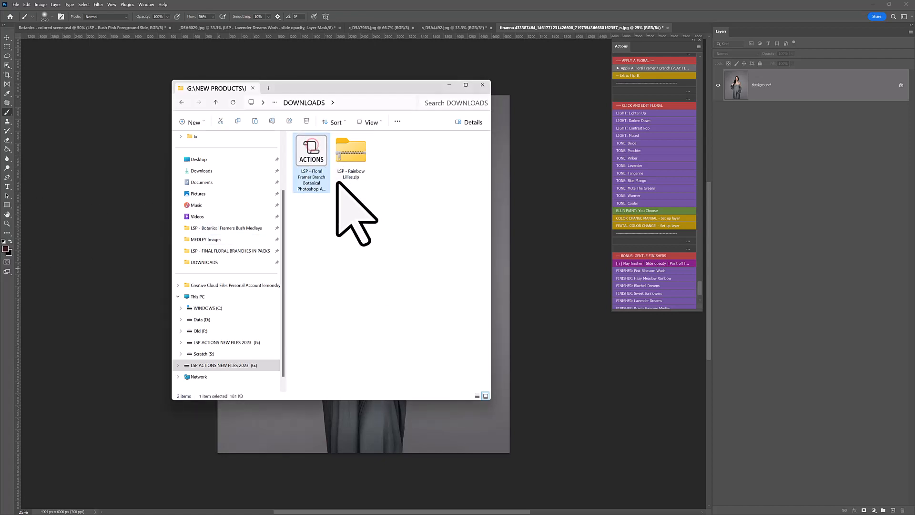
pyautogui.doubleClick(309, 158)
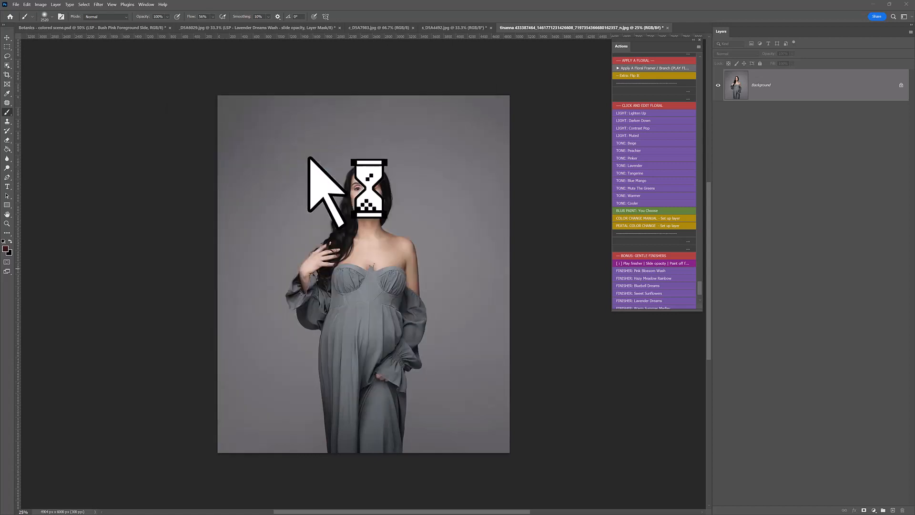
# Step: Turn off Button Mode for the actions, widen their list and look through the Floral Framers & Branch Botanical Editors set
pyautogui.click(699, 46)
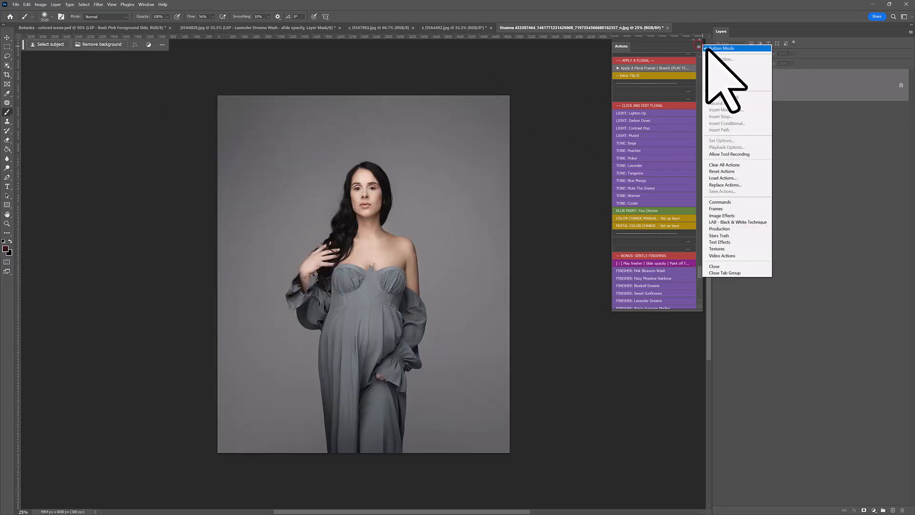
pyautogui.click(715, 50)
pyautogui.moveTo(615, 70); pyautogui.dragTo(585, 67)
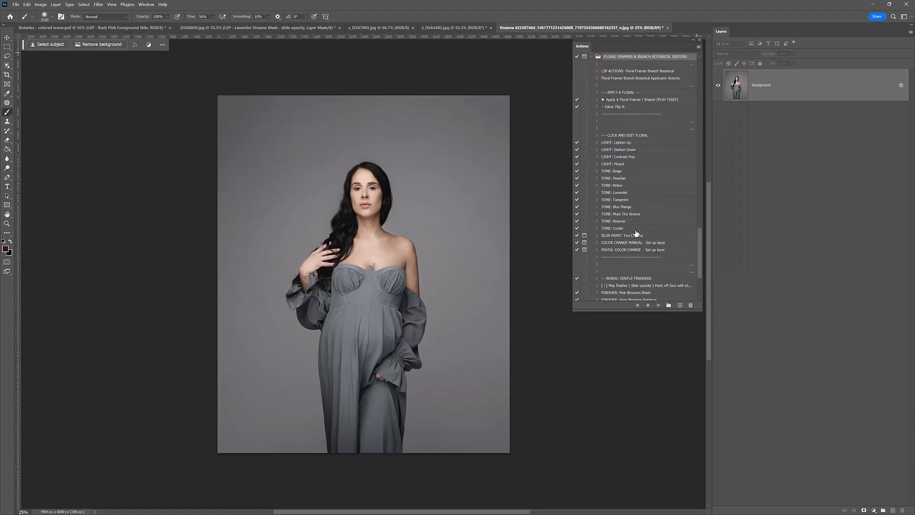
pyautogui.scroll(2, 638, 243)
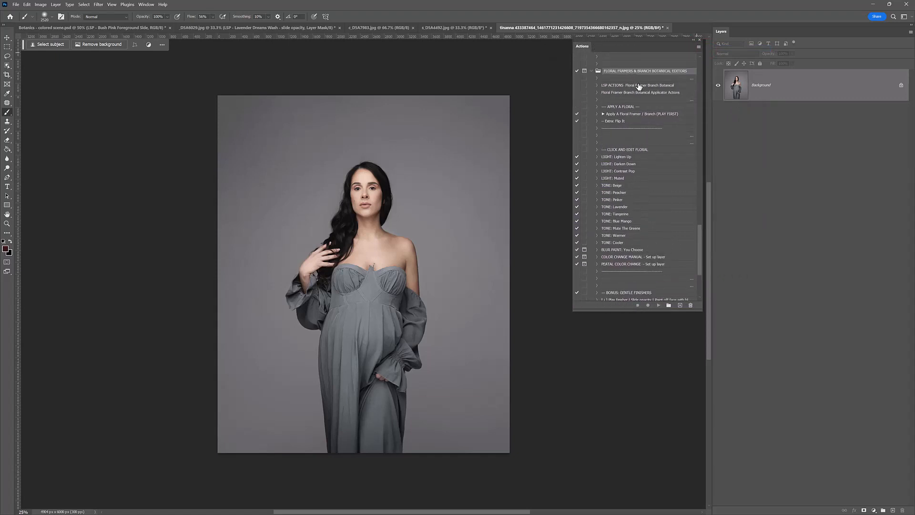
pyautogui.scroll(-3, 641, 91)
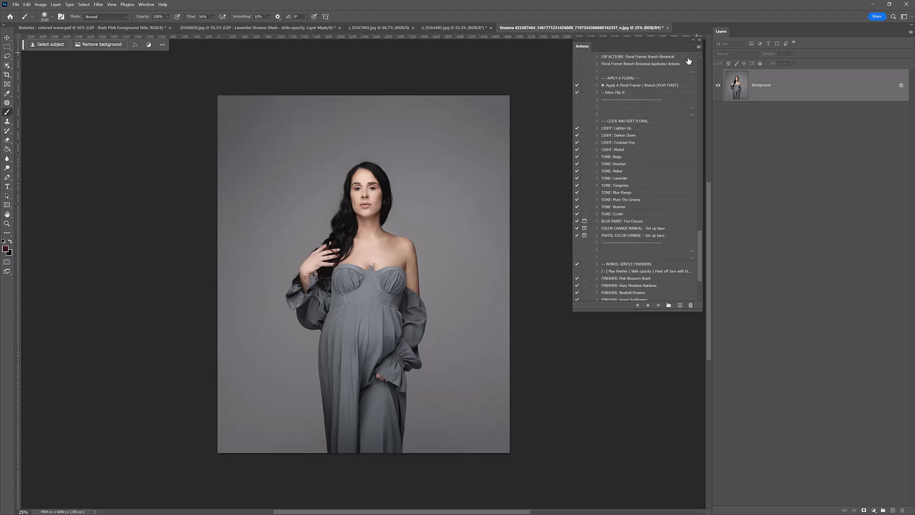
# Step: Turn Button Mode on, narrow the actions list and bring the Apply a Floral and Click and Edit Floral actions into view
pyautogui.click(699, 47)
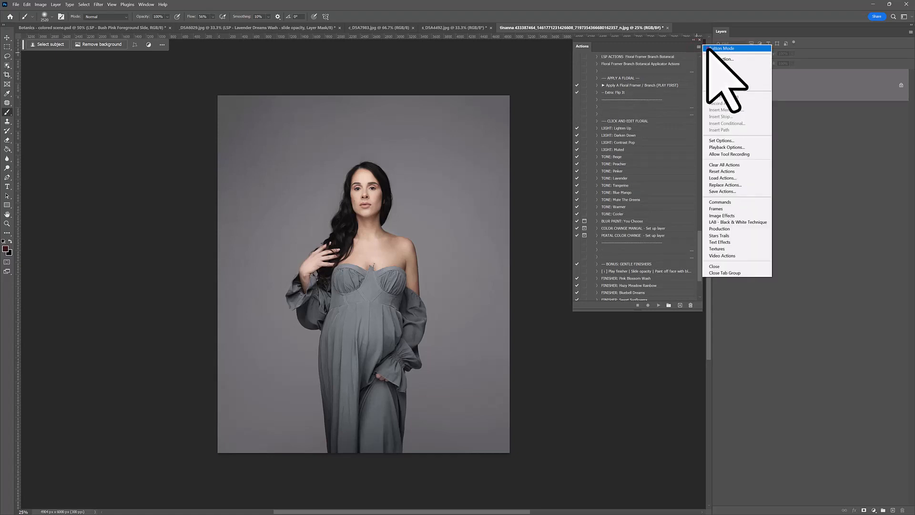
pyautogui.click(712, 49)
pyautogui.moveTo(574, 74)
pyautogui.mouseDown()
pyautogui.moveTo(513, 76)
pyautogui.moveTo(608, 96)
pyautogui.mouseUp()
pyautogui.scroll(-5, 698, 125)
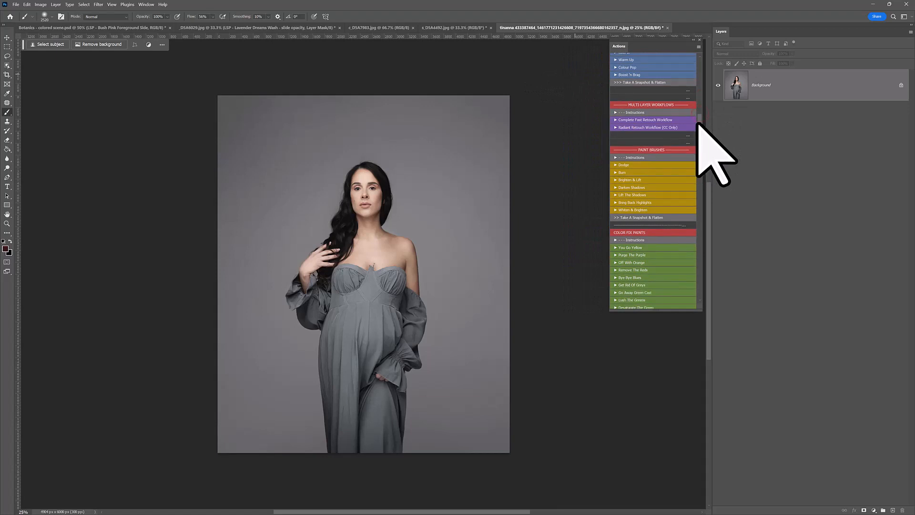
pyautogui.moveTo(698, 123); pyautogui.dragTo(686, 267)
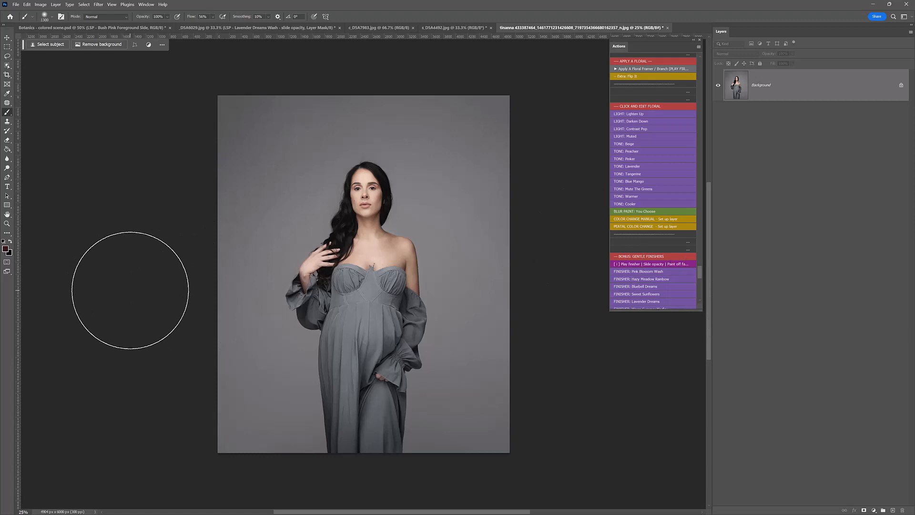
# Step: Reduce the brush size to 300
pyautogui.press('[')
pyautogui.press('[')
pyautogui.press('[')
pyautogui.press('[')
pyautogui.press('[')
pyautogui.press('[')
pyautogui.press('[')
pyautogui.press('[')
pyautogui.press('[')
pyautogui.press('[')
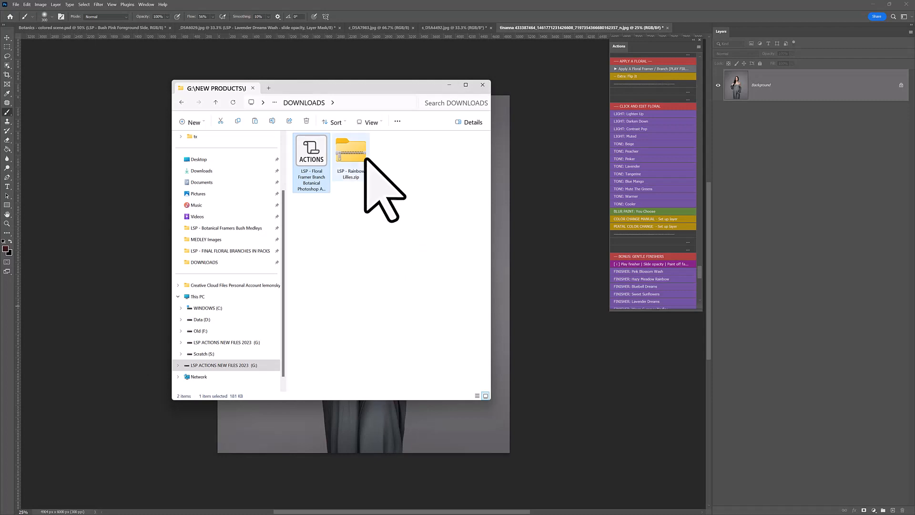
# Step: Extract the LSP - Rainbow Lillies.zip archive in the DOWNLOADS folder
pyautogui.click(363, 157)
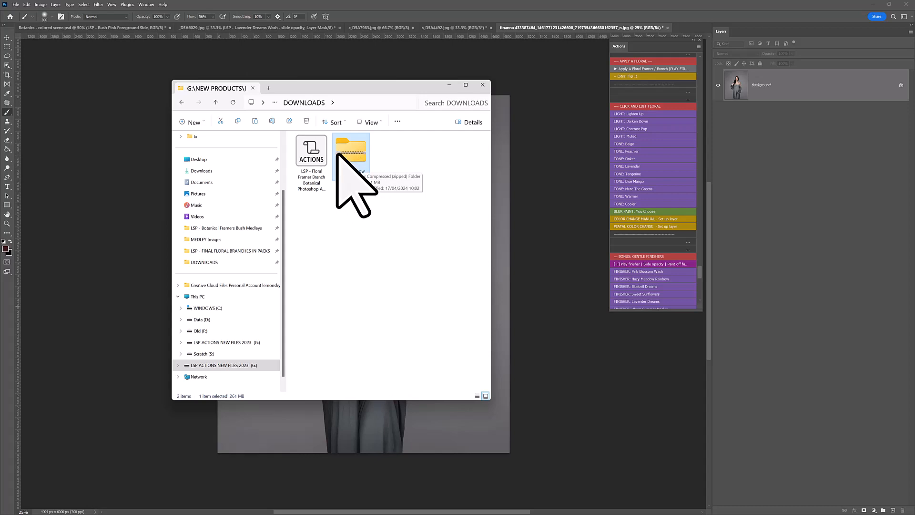
pyautogui.rightClick(348, 154)
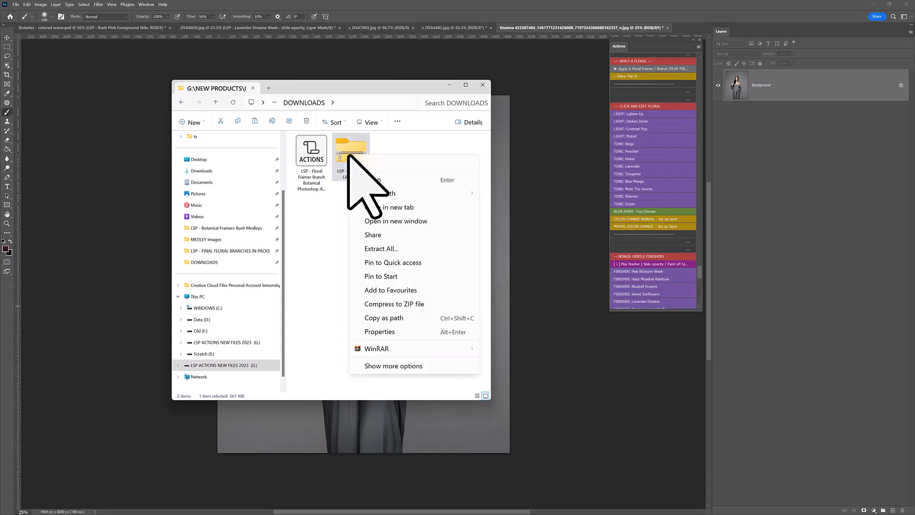
pyautogui.click(393, 253)
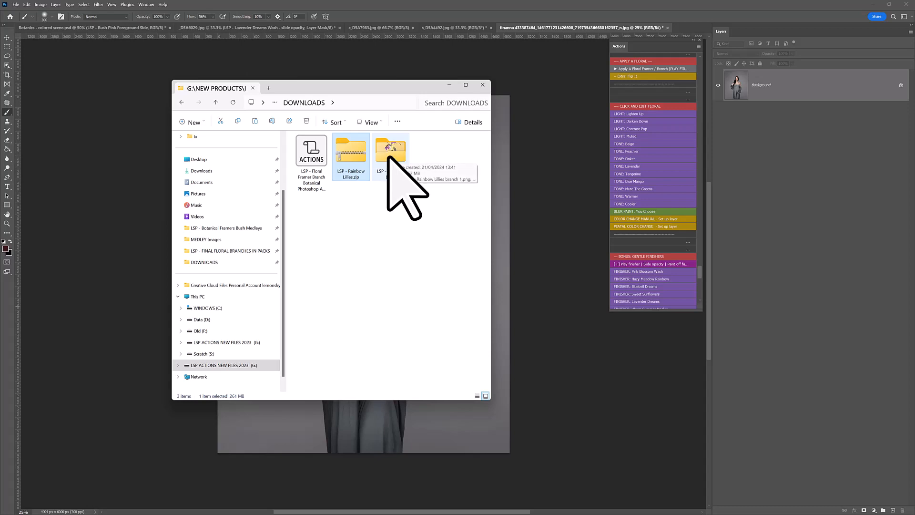
# Step: Open the extracted LSP - Rainbow Lillies folder and display its images as extra large icons
pyautogui.doubleClick(388, 156)
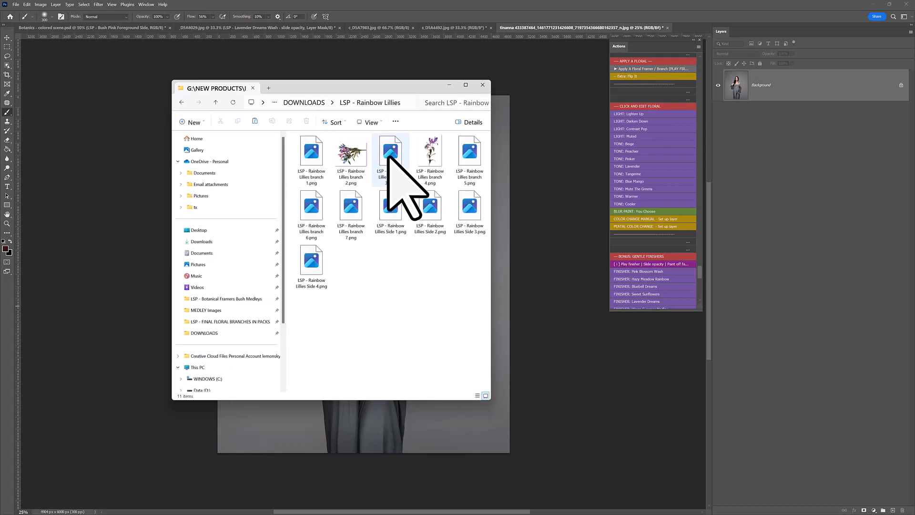
pyautogui.rightClick(388, 275)
pyautogui.click(414, 297)
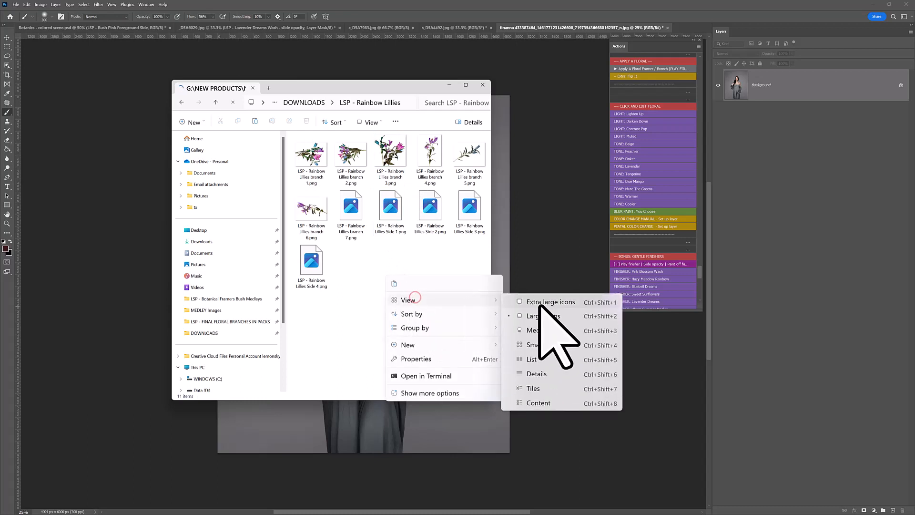
pyautogui.click(540, 303)
pyautogui.moveTo(486, 179); pyautogui.dragTo(489, 130)
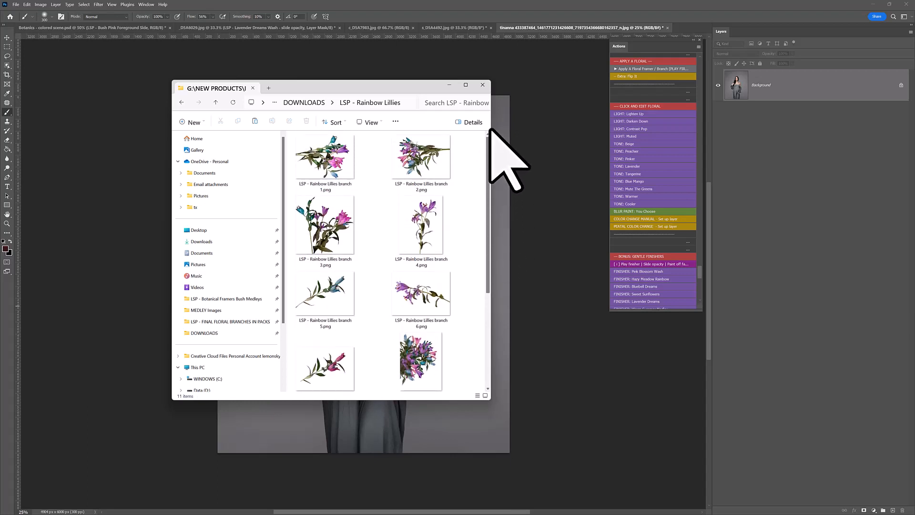
# Step: Place LSP - Rainbow Lillies Side 4.png on the portrait, positioned along the photo's right edge, and return to the Brush tool
pyautogui.moveTo(409, 82); pyautogui.dragTo(234, 66)
pyautogui.scroll(-3, 261, 221)
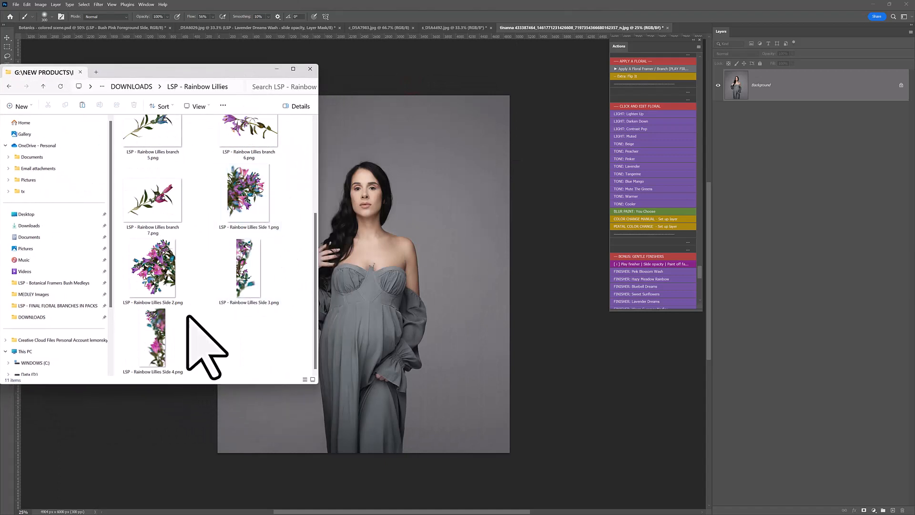
pyautogui.moveTo(151, 339); pyautogui.dragTo(458, 286)
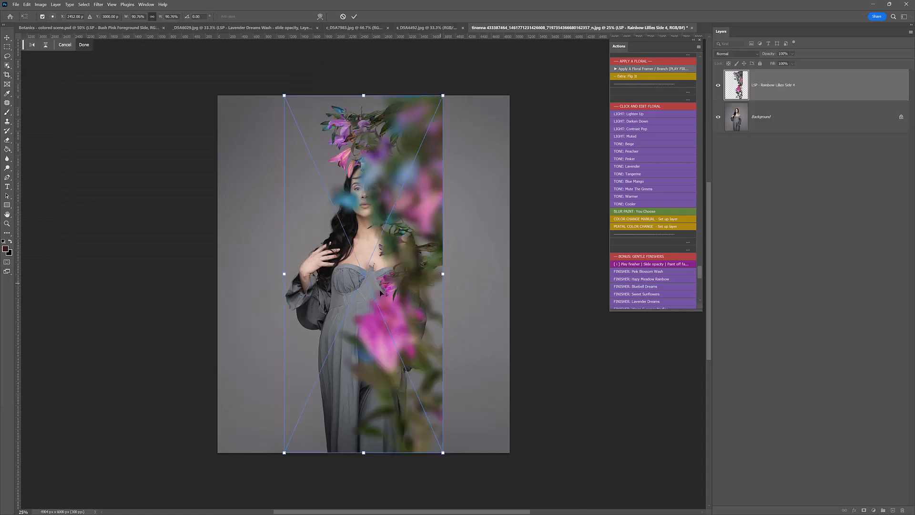
pyautogui.moveTo(378, 289); pyautogui.dragTo(483, 291)
pyautogui.press('Return')
pyautogui.press('b')
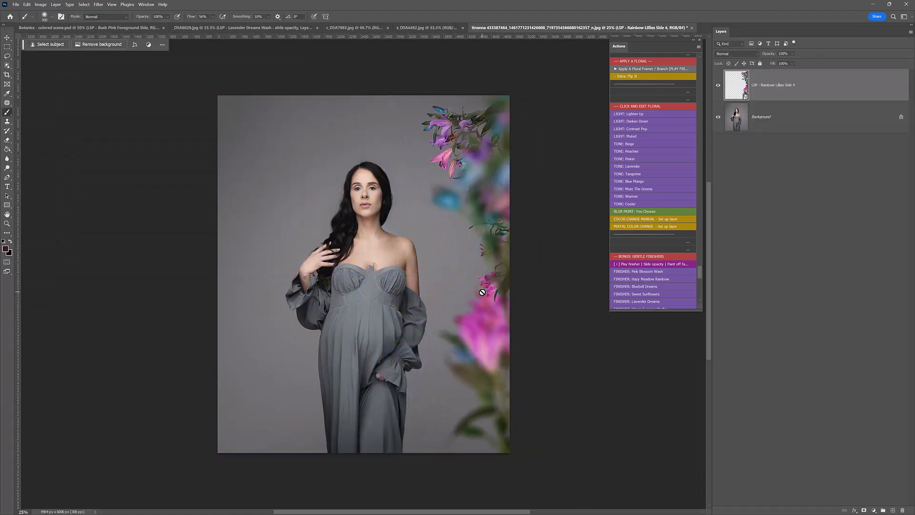
# Step: Compare the portrait with and without the Rainbow Lillies Side 4 layer and add a layer mask to that layer
pyautogui.click(718, 85)
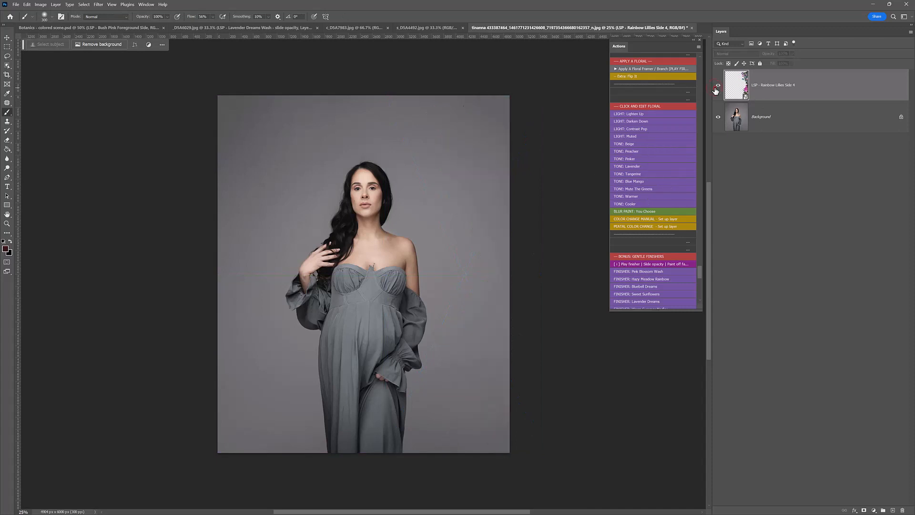
pyautogui.click(718, 86)
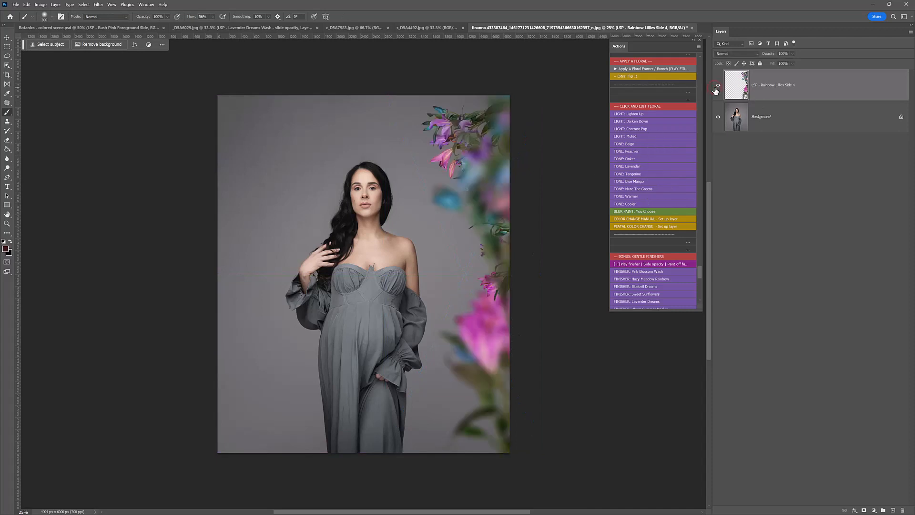
pyautogui.click(863, 511)
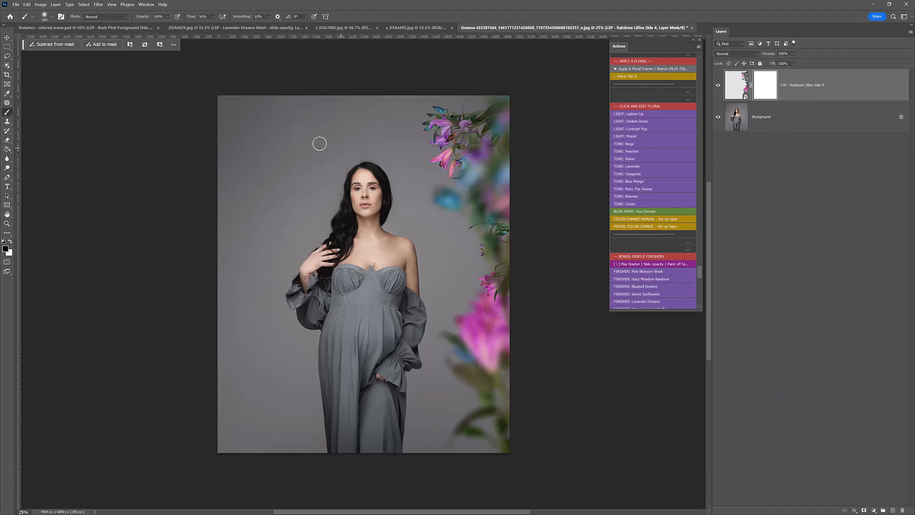
# Step: Try painting out part of the large pink lily on the mask with a soft round brush, and undo the painting
pyautogui.rightClick(309, 196)
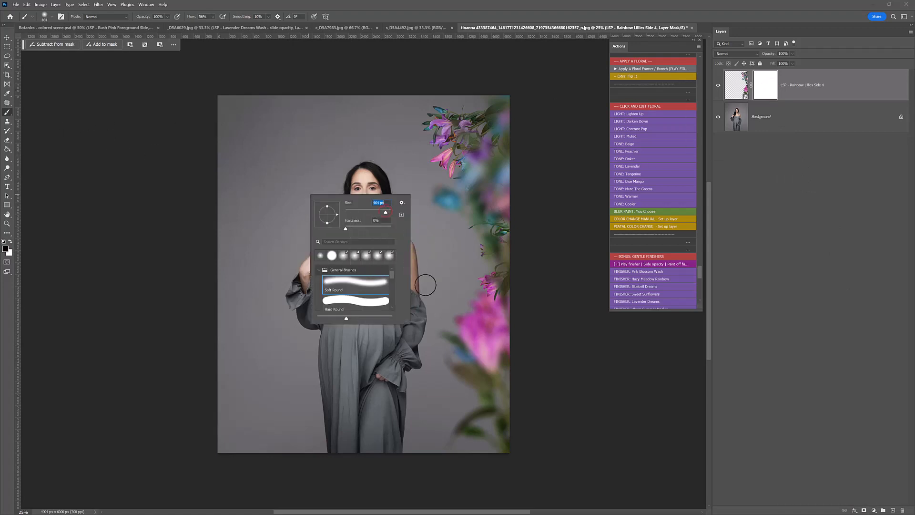
pyautogui.press('Return')
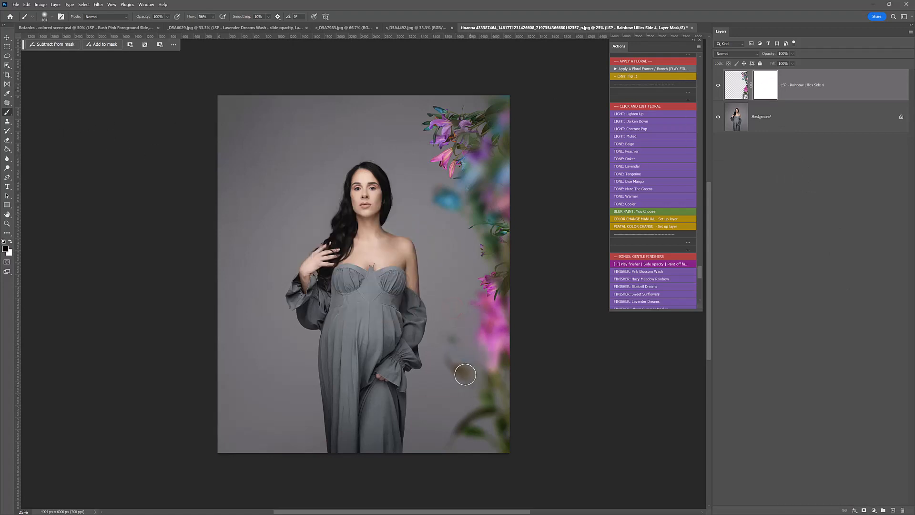
pyautogui.moveTo(485, 355)
pyautogui.mouseDown()
pyautogui.moveTo(534, 346)
pyautogui.moveTo(490, 340)
pyautogui.mouseUp()
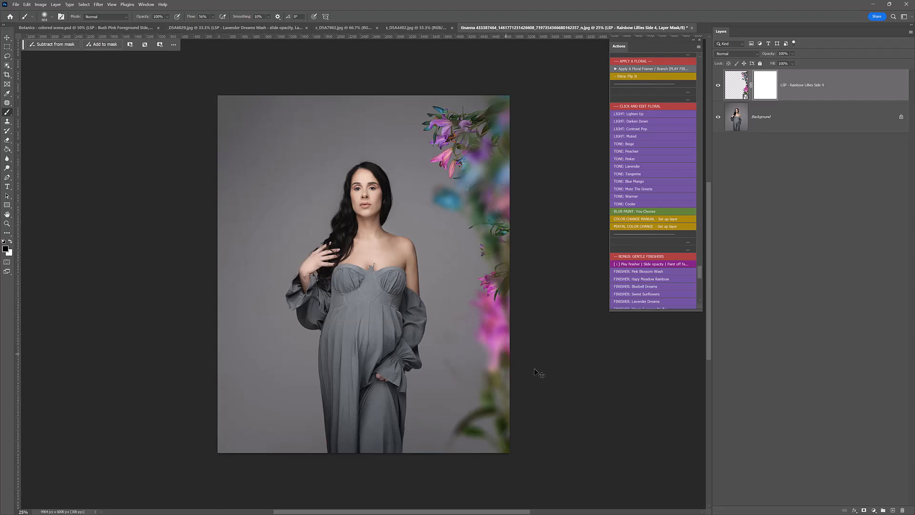
pyautogui.hotkey('ctrl', 'z')
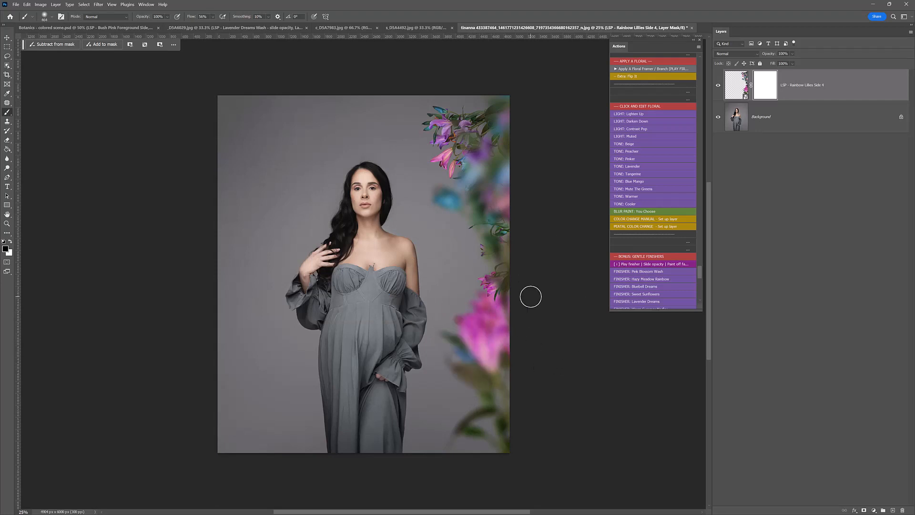
# Step: Run the Apply A Floral Framer / Branch action and browse to the LSP - Rainbow Lillies folder with enlarged thumbnails
pyautogui.click(637, 69)
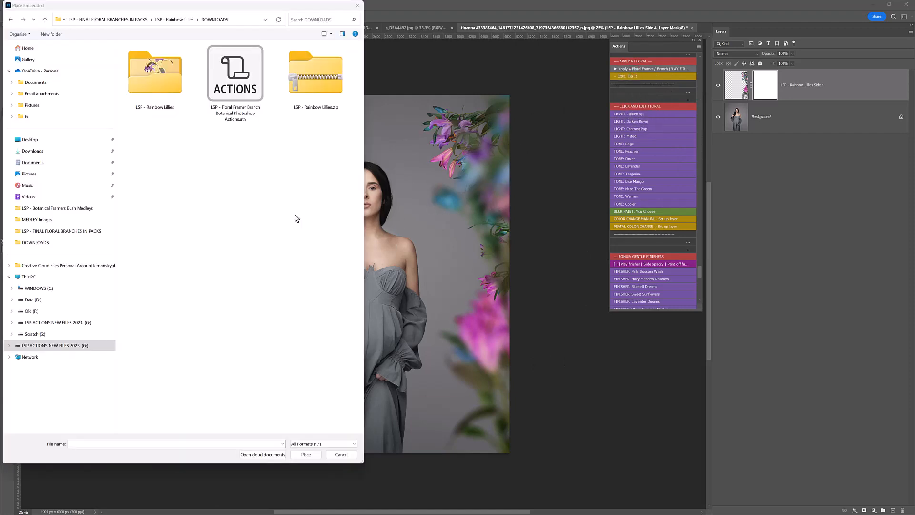
pyautogui.click(144, 80)
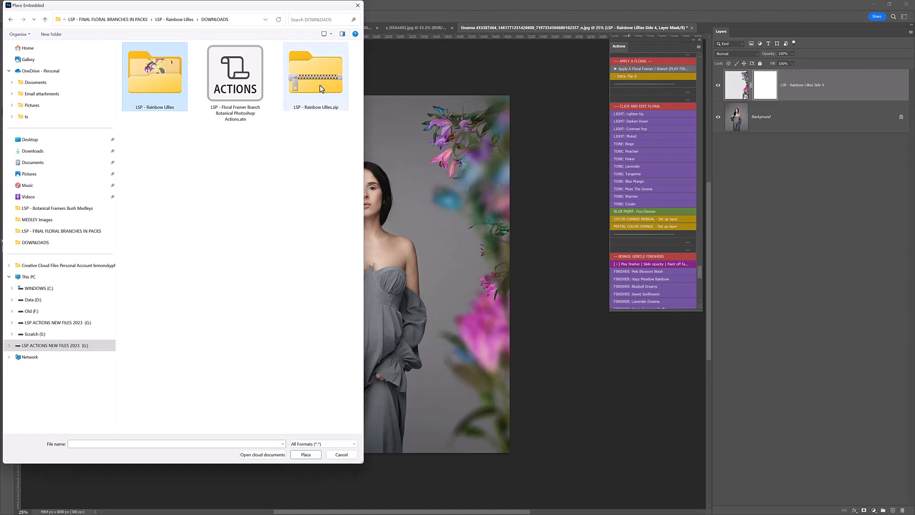
pyautogui.doubleClick(167, 80)
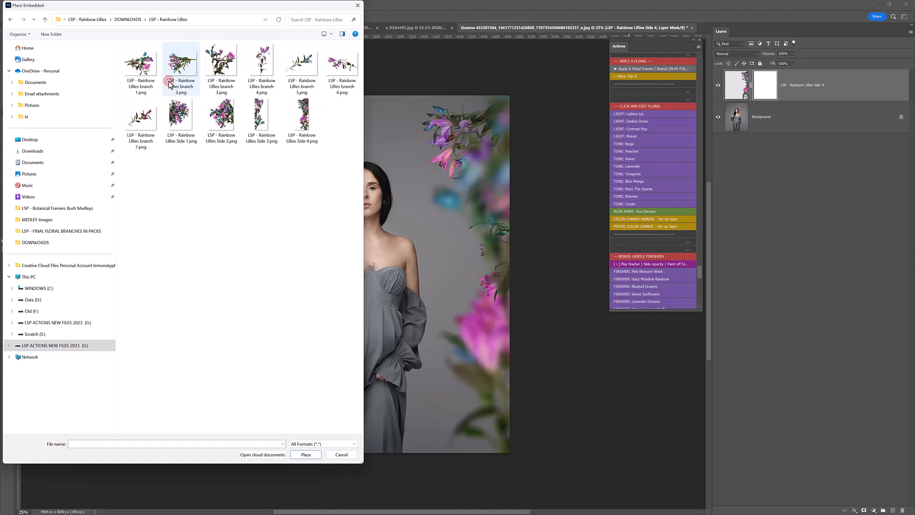
pyautogui.rightClick(231, 201)
pyautogui.moveTo(252, 199)
pyautogui.click(330, 207)
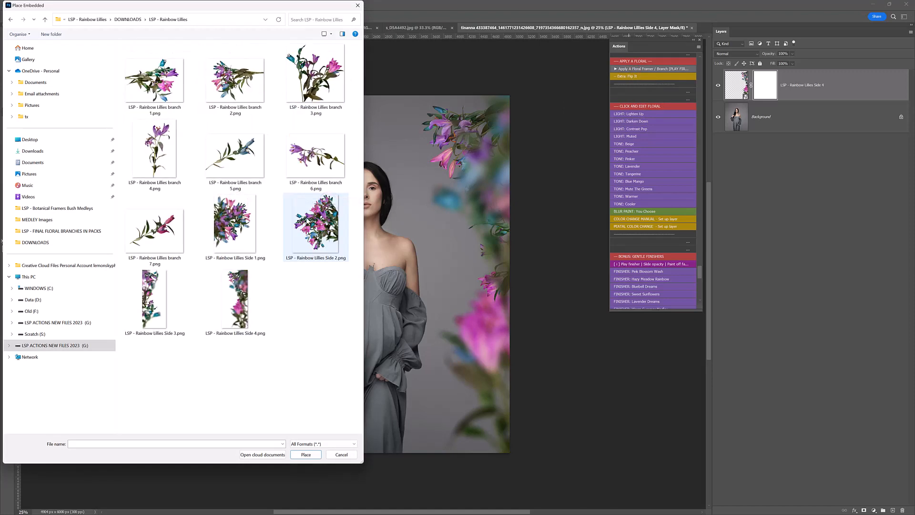
# Step: Place LSP - Rainbow Lillies Side 3.png and position it along the left edge of the portrait
pyautogui.doubleClick(170, 291)
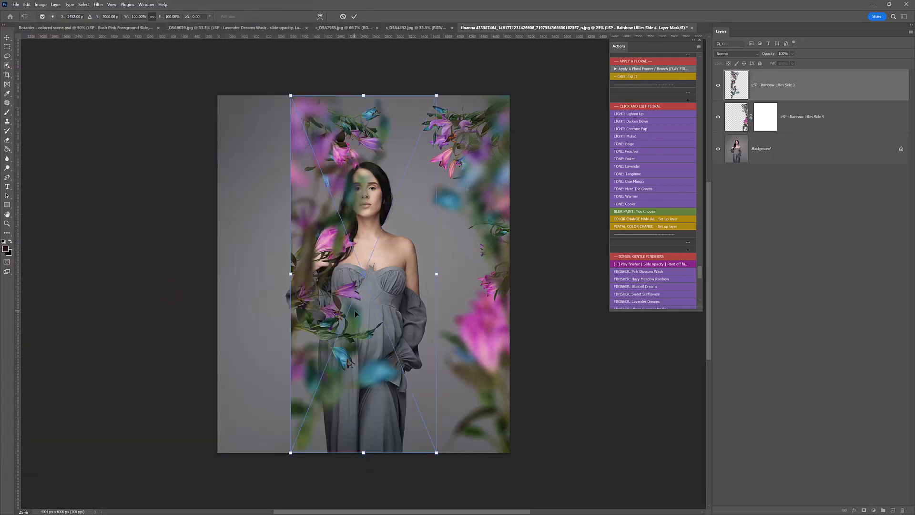
pyautogui.moveTo(354, 310); pyautogui.dragTo(262, 310)
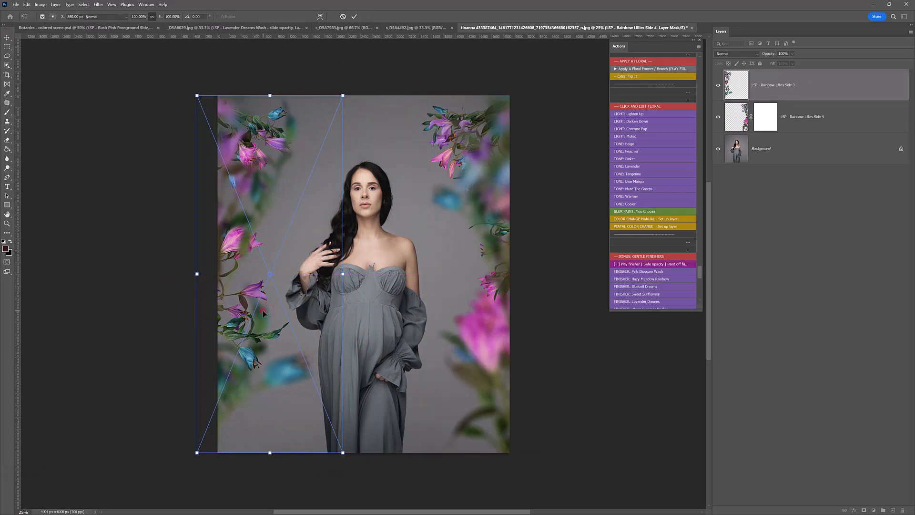
pyautogui.press('Return')
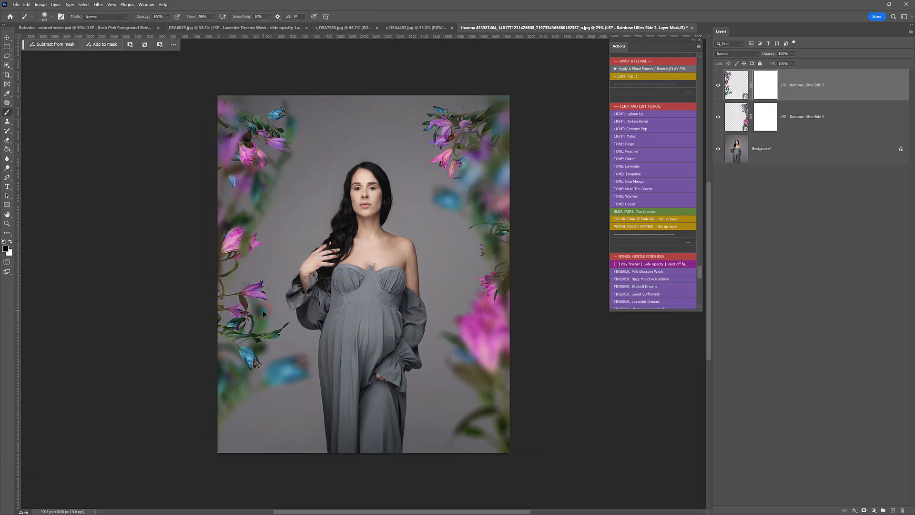
# Step: Try the Flip It action on the Rainbow Lillies Side 3 layer and align the lilies with the portrait's left edge
pyautogui.click(622, 78)
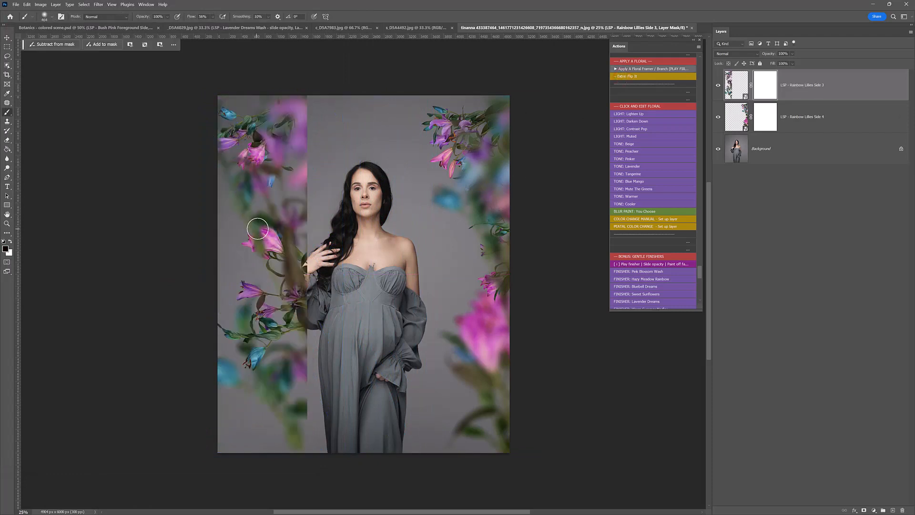
pyautogui.press('v')
pyautogui.moveTo(261, 230); pyautogui.dragTo(305, 224)
pyautogui.click(819, 90)
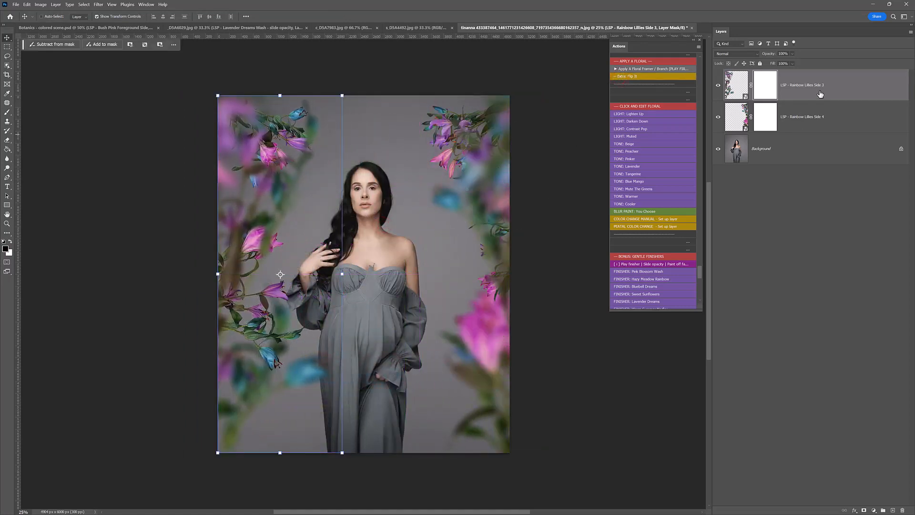
# Step: Place LSP - Rainbow Lillies Side 4.png with the Apply A Floral Framer / Branch action, rotating it across the portrait's top edge
pyautogui.moveTo(717, 121); pyautogui.dragTo(718, 85)
pyautogui.press('h')
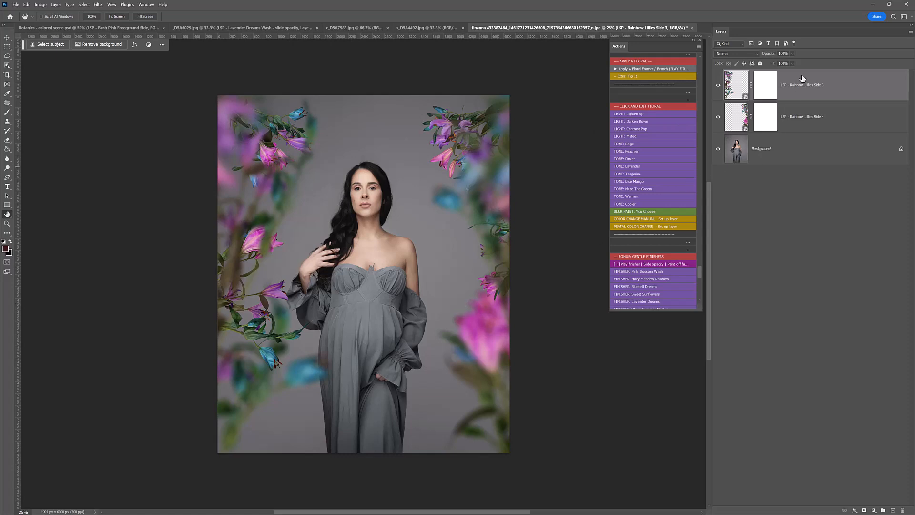
pyautogui.click(624, 70)
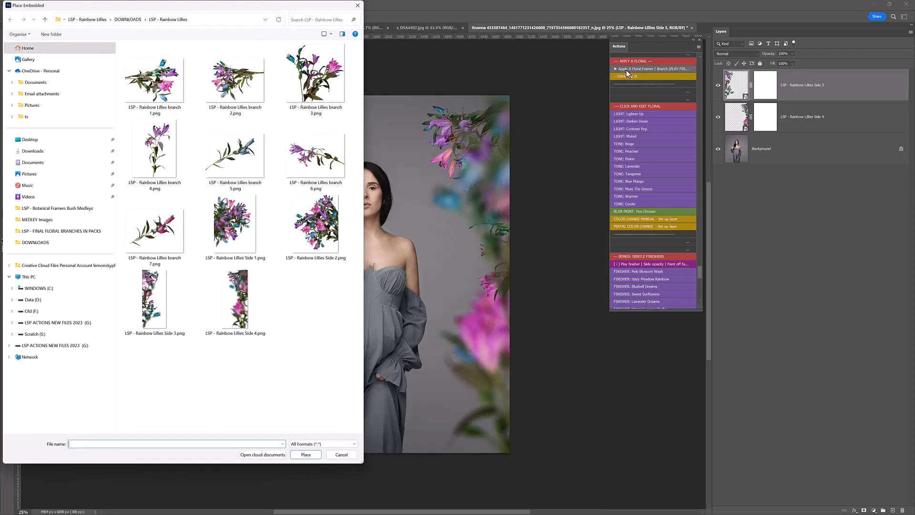
pyautogui.doubleClick(245, 305)
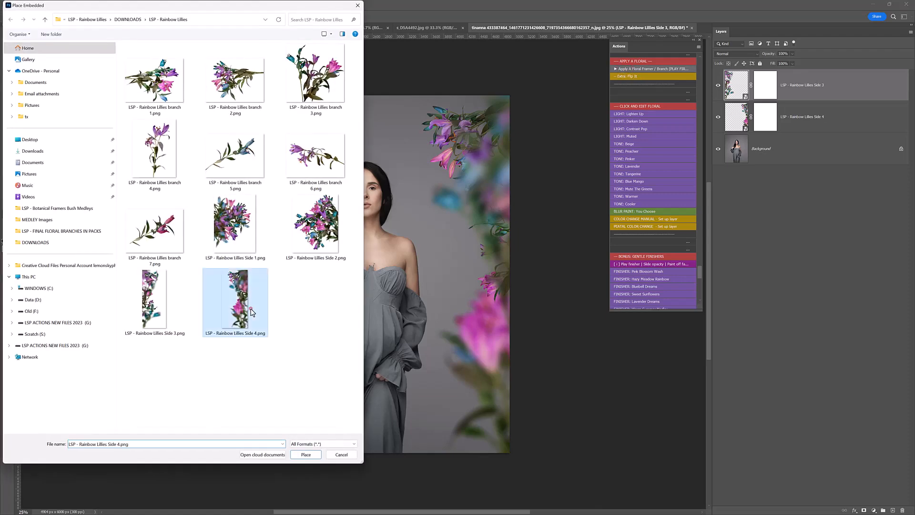
pyautogui.moveTo(459, 286); pyautogui.dragTo(391, 163)
pyautogui.moveTo(393, 256); pyautogui.dragTo(396, 123)
pyautogui.press('Return')
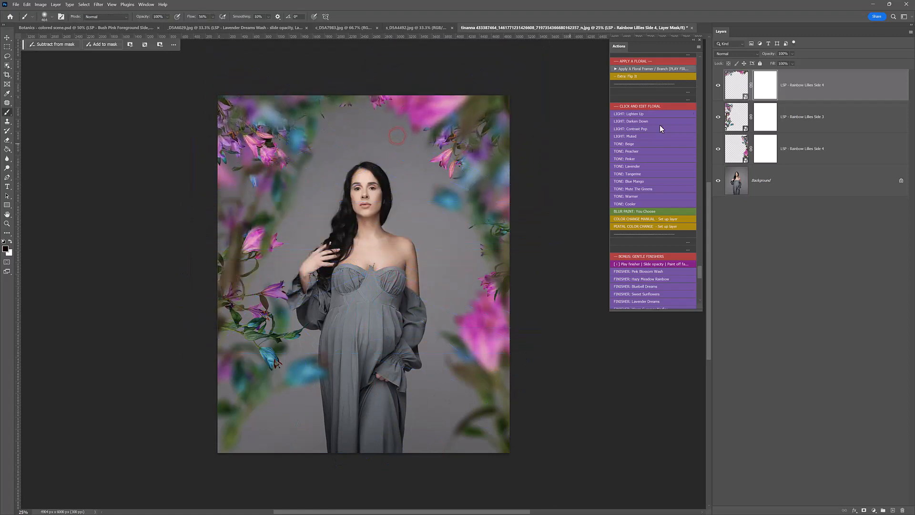
pyautogui.click(718, 88)
pyautogui.click(718, 88)
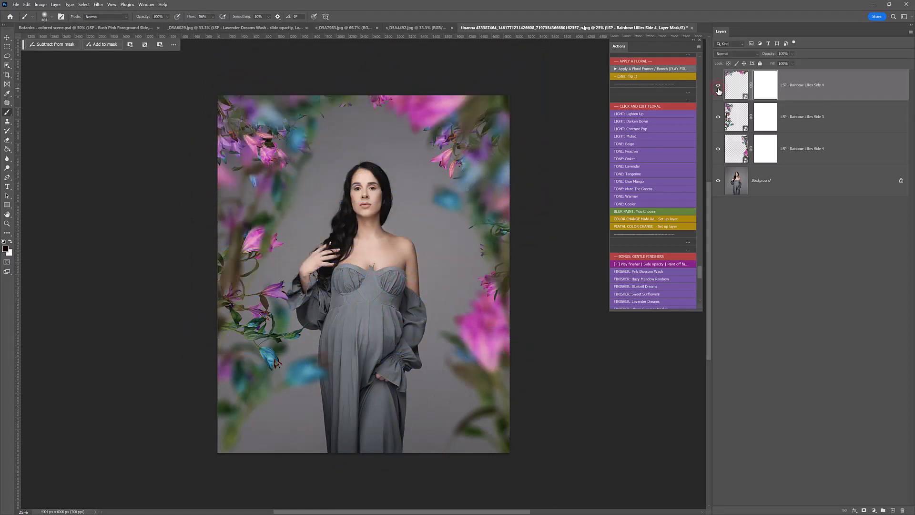
# Step: Place LSP - Rainbow Lillies branch 6.png, scale it to about 67%, and rotate it about 54° over the large pink lily
pyautogui.click(621, 70)
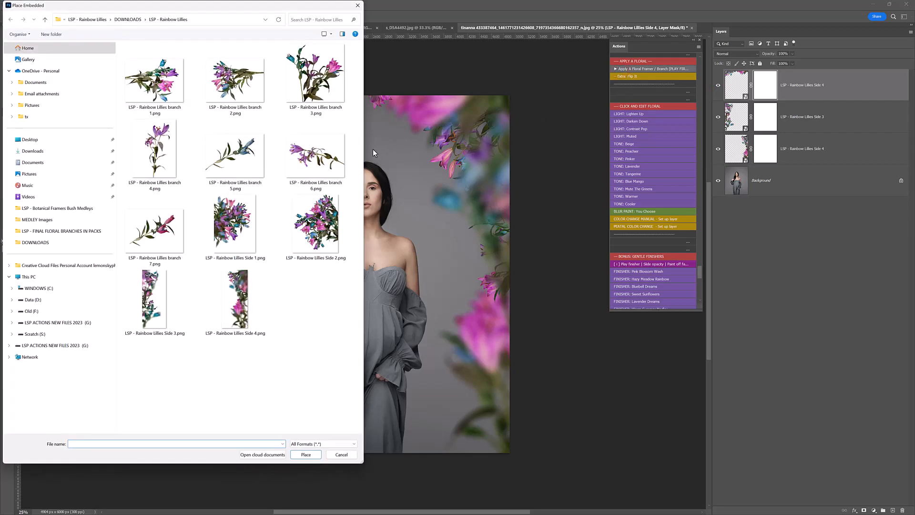
pyautogui.click(351, 155)
pyautogui.doubleClick(319, 162)
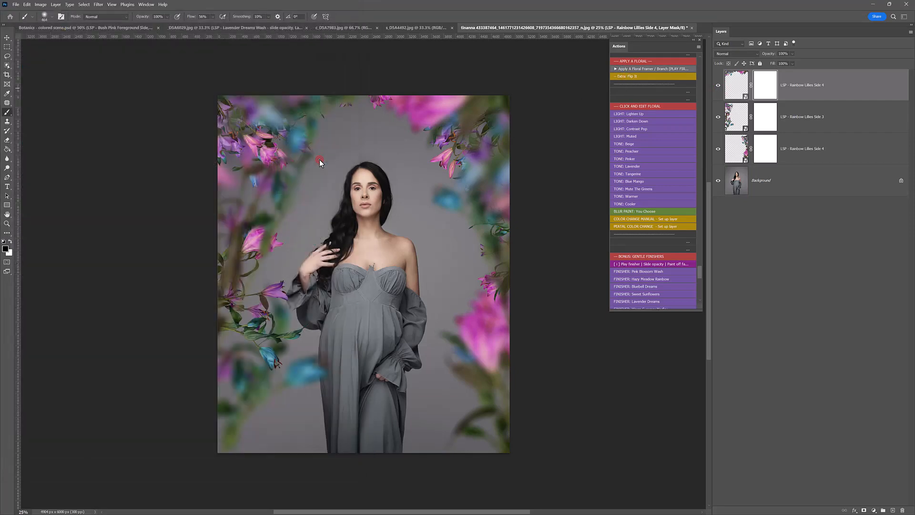
pyautogui.moveTo(491, 238); pyautogui.dragTo(431, 370)
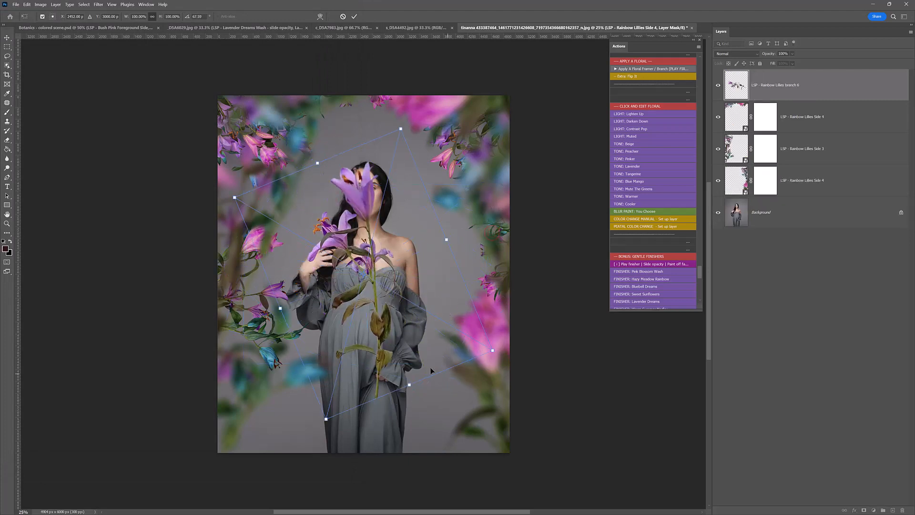
pyautogui.moveTo(382, 352); pyautogui.dragTo(518, 406)
pyautogui.moveTo(581, 264); pyautogui.dragTo(558, 254)
pyautogui.moveTo(512, 308); pyautogui.dragTo(511, 314)
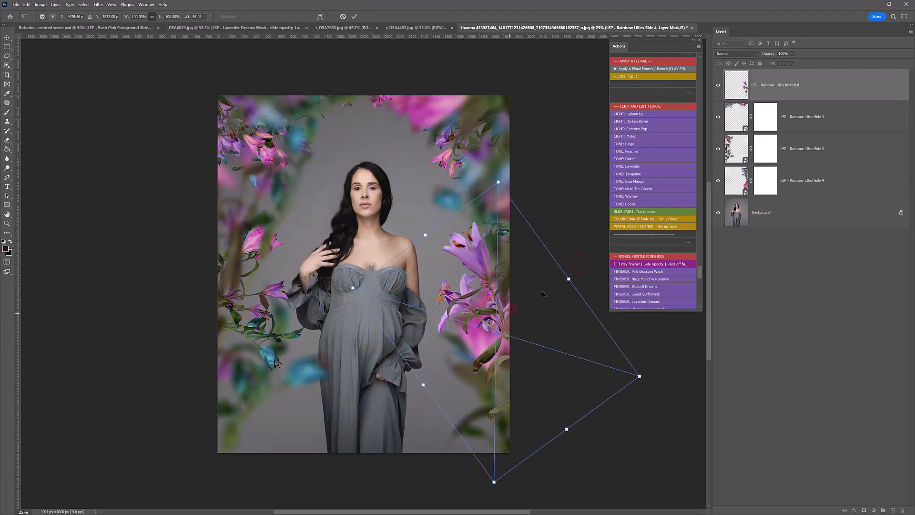
pyautogui.moveTo(569, 278); pyautogui.dragTo(544, 319)
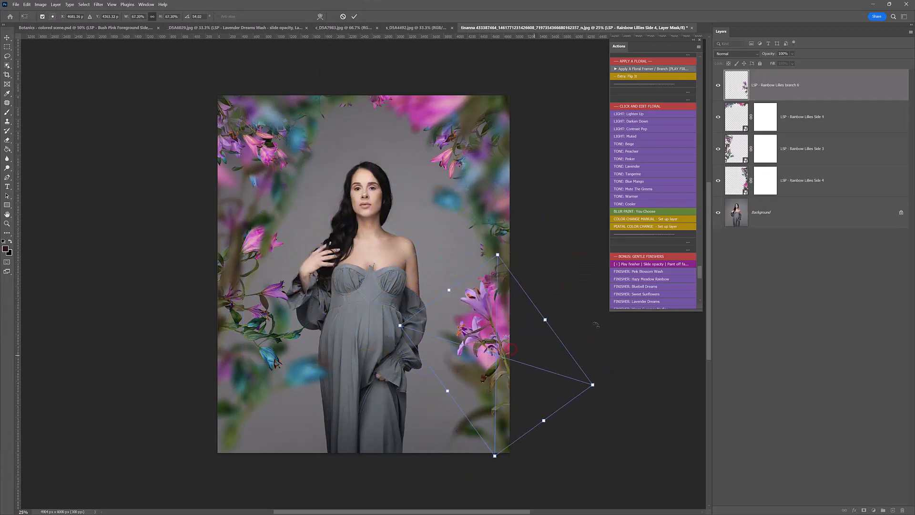
pyautogui.press('Return')
# Step: Reorder the branch 6 layer directly above Background, scale it to about 72%, and tilt it out from behind the right-hand lilies
pyautogui.moveTo(799, 92); pyautogui.dragTo(816, 205)
pyautogui.hotkey('ctrl', 't')
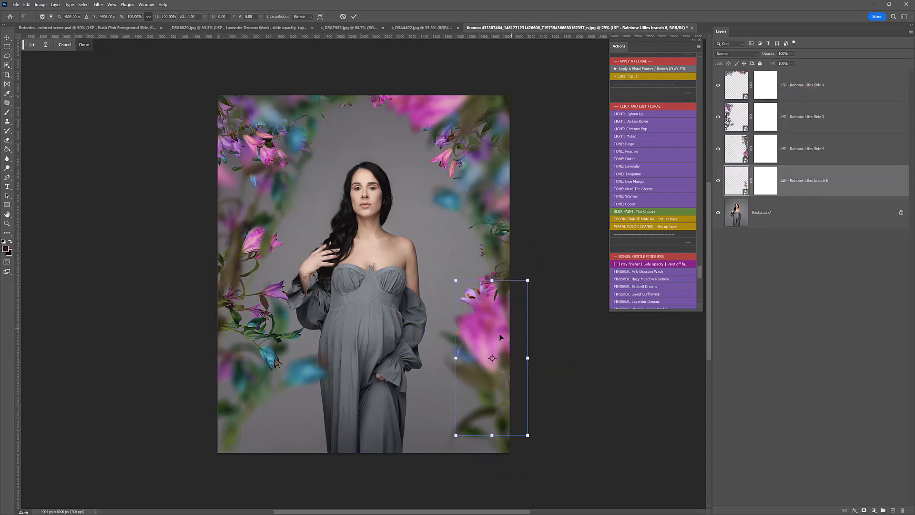
pyautogui.moveTo(492, 334); pyautogui.dragTo(481, 293)
pyautogui.moveTo(515, 239); pyautogui.dragTo(495, 283)
pyautogui.moveTo(515, 313); pyautogui.dragTo(501, 296)
pyautogui.moveTo(449, 350)
pyautogui.mouseDown()
pyautogui.moveTo(466, 305)
pyautogui.moveTo(480, 304)
pyautogui.mouseUp()
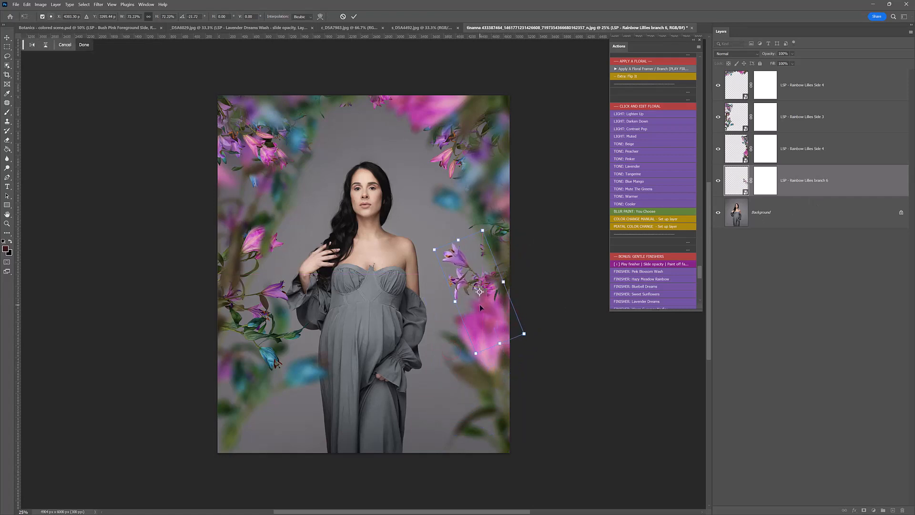
pyautogui.press('Return')
# Step: Run the BLUR PAINT: You Choose action on the branch 6 layer and apply a slight Gaussian Blur
pyautogui.press('b')
pyautogui.click(730, 176)
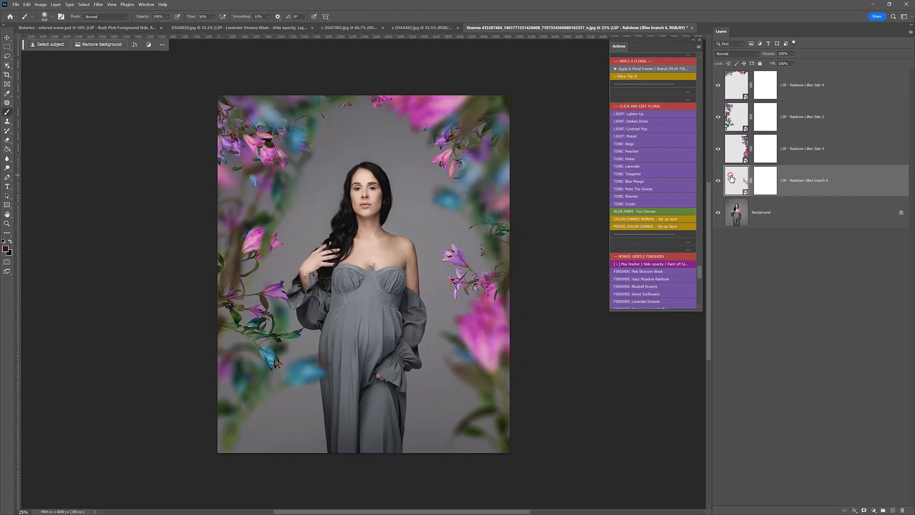
pyautogui.click(627, 211)
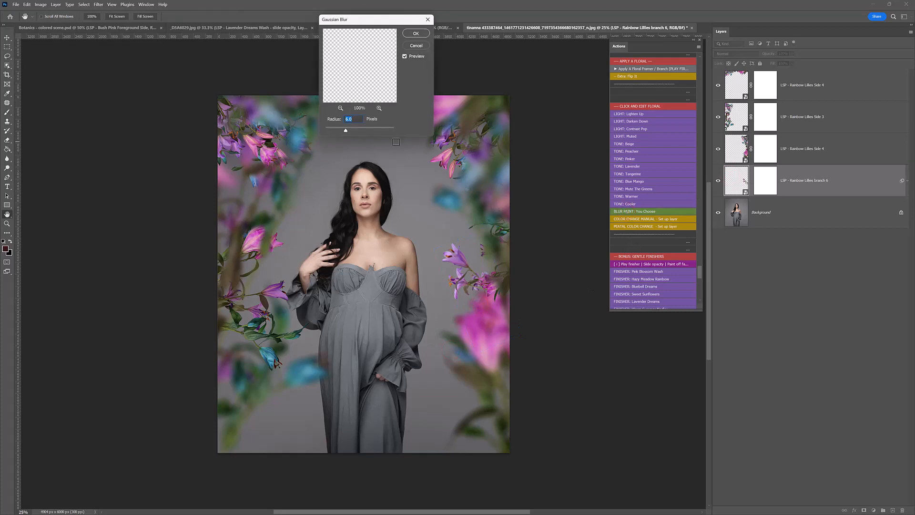
pyautogui.moveTo(346, 133); pyautogui.dragTo(349, 129)
pyautogui.click(419, 33)
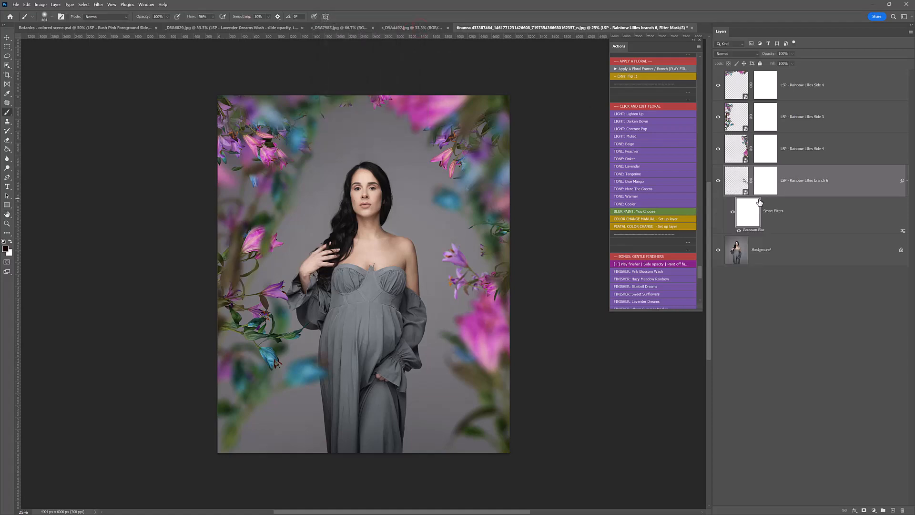
# Step: Place LSP - Rainbow Lillies branch 5.png, scale it to about 54%, and tilt it beside the woman's hair
pyautogui.click(639, 70)
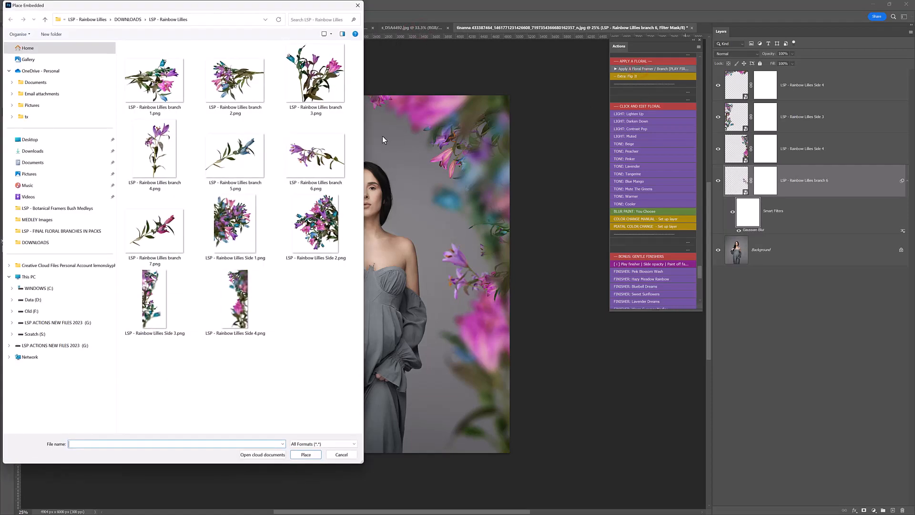
pyautogui.doubleClick(240, 164)
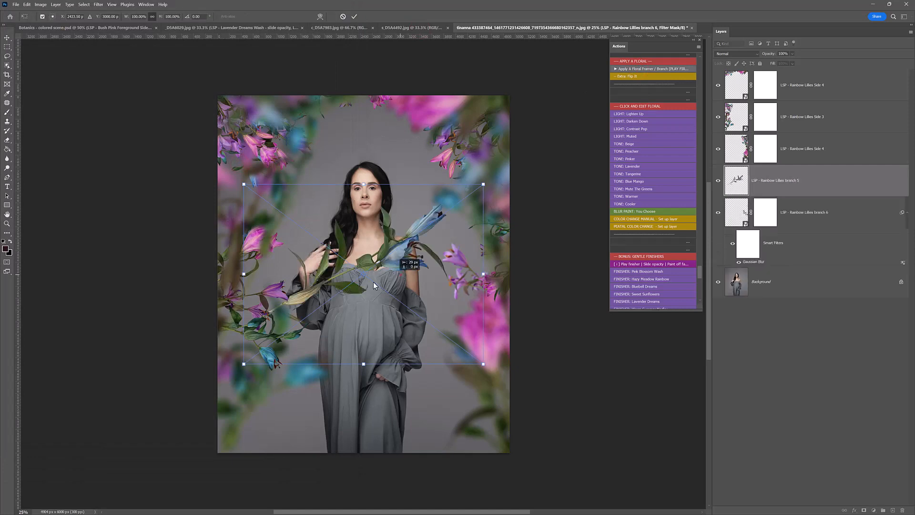
pyautogui.moveTo(418, 307); pyautogui.dragTo(300, 318)
pyautogui.moveTo(326, 316); pyautogui.dragTo(325, 289)
pyautogui.moveTo(200, 349); pyautogui.dragTo(223, 311)
pyautogui.moveTo(264, 309); pyautogui.dragTo(279, 281)
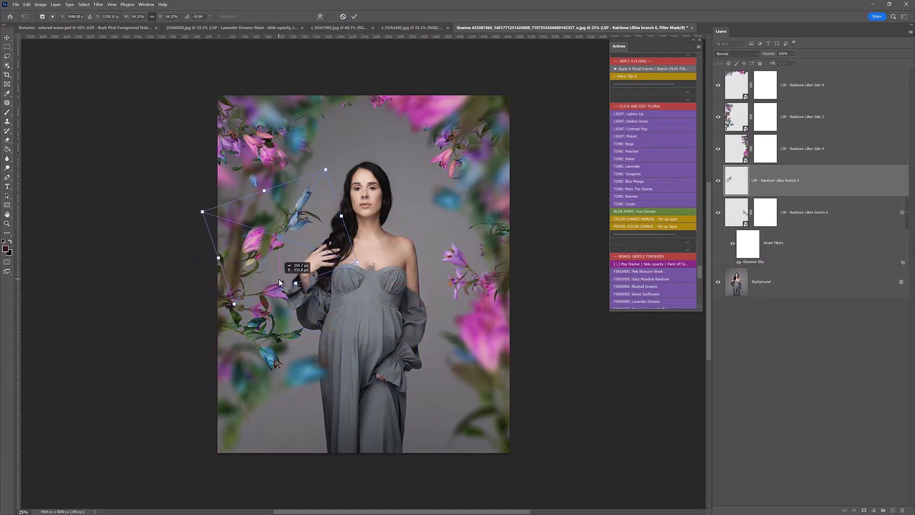
pyautogui.moveTo(374, 242); pyautogui.dragTo(373, 226)
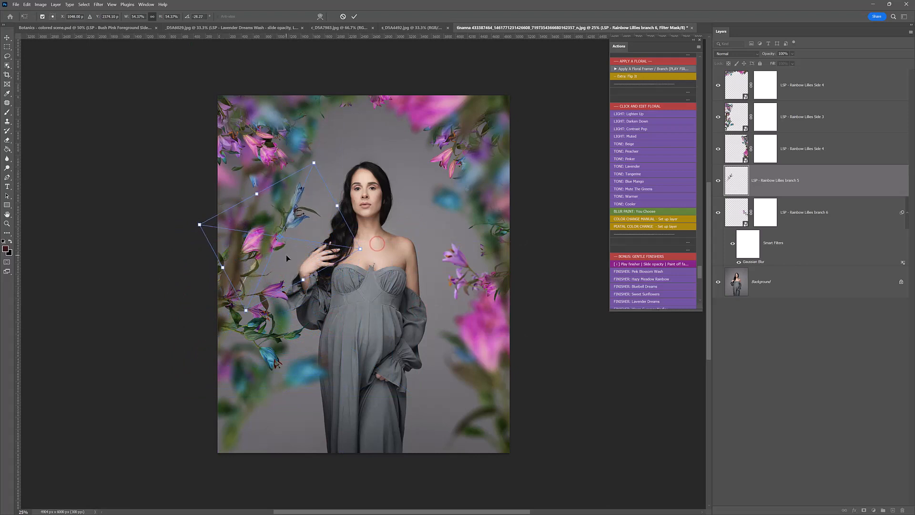
# Step: Reposition and rotate the blue lily branch so it extends from the upper-left flowers above the woman's head
pyautogui.moveTo(286, 254); pyautogui.dragTo(268, 421)
pyautogui.moveTo(322, 410); pyautogui.dragTo(322, 446)
pyautogui.moveTo(368, 416); pyautogui.dragTo(369, 456)
pyautogui.moveTo(302, 443); pyautogui.dragTo(362, 125)
pyautogui.moveTo(411, 141); pyautogui.dragTo(410, 238)
pyautogui.moveTo(333, 167); pyautogui.dragTo(359, 151)
pyautogui.moveTo(422, 172); pyautogui.dragTo(418, 179)
pyautogui.moveTo(367, 147); pyautogui.dragTo(332, 146)
pyautogui.press('Return')
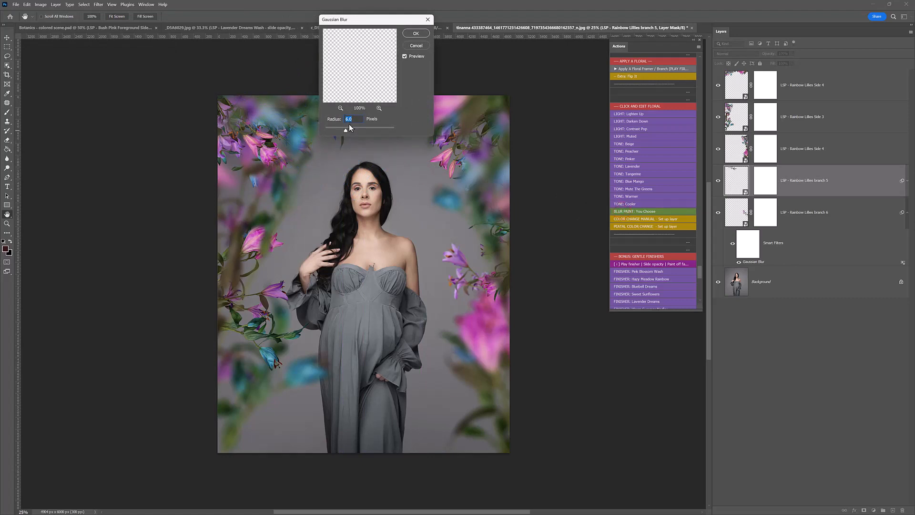
# Step: Apply a Gaussian Blur with a radius of 7.2 pixels to the branch 5 layer
pyautogui.moveTo(346, 129); pyautogui.dragTo(347, 129)
pyautogui.moveTo(371, 19); pyautogui.dragTo(422, 15)
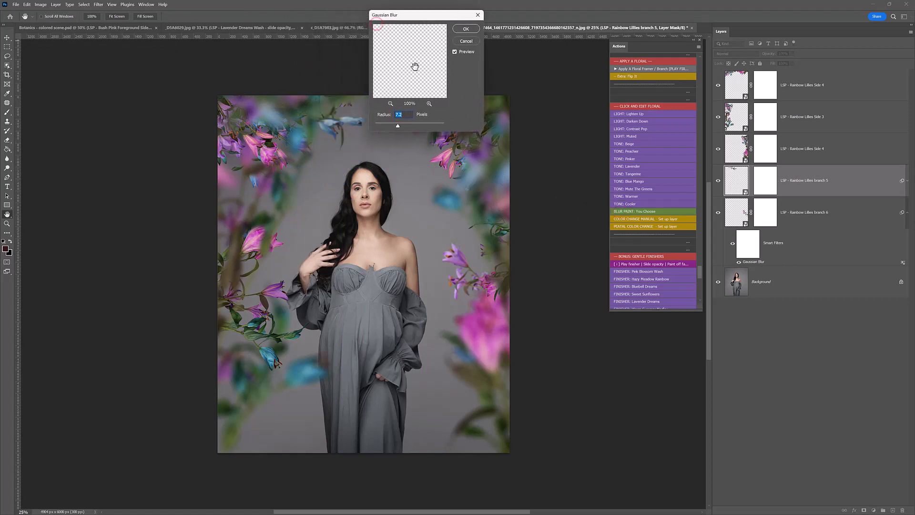
pyautogui.click(466, 28)
# Step: Compare the portrait with and without the floral layers, and examine the composition at a larger zoom
pyautogui.keyDown('alt'); pyautogui.click(717, 319); pyautogui.keyUp('alt')
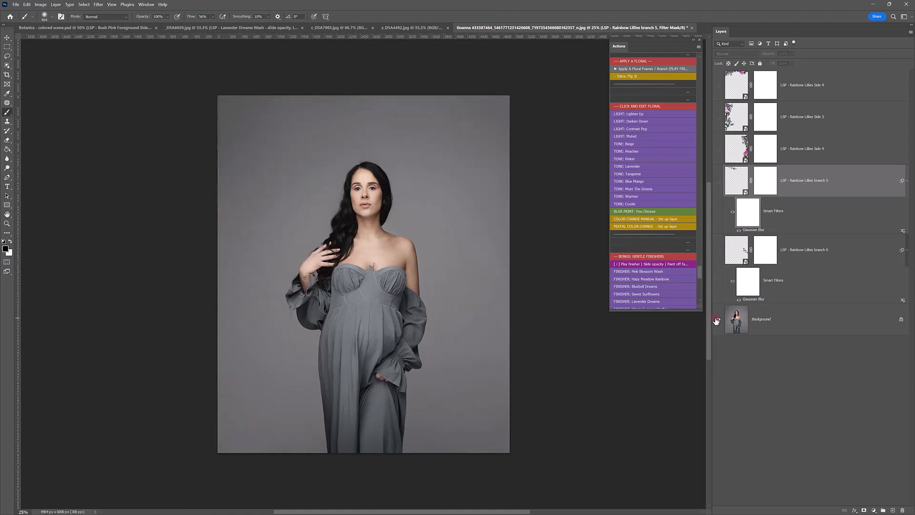
pyautogui.keyDown('alt'); pyautogui.click(717, 319); pyautogui.keyUp('alt')
pyautogui.keyDown('alt'); pyautogui.click(717, 319); pyautogui.keyUp('alt')
pyautogui.keyDown('alt'); pyautogui.click(718, 319); pyautogui.keyUp('alt')
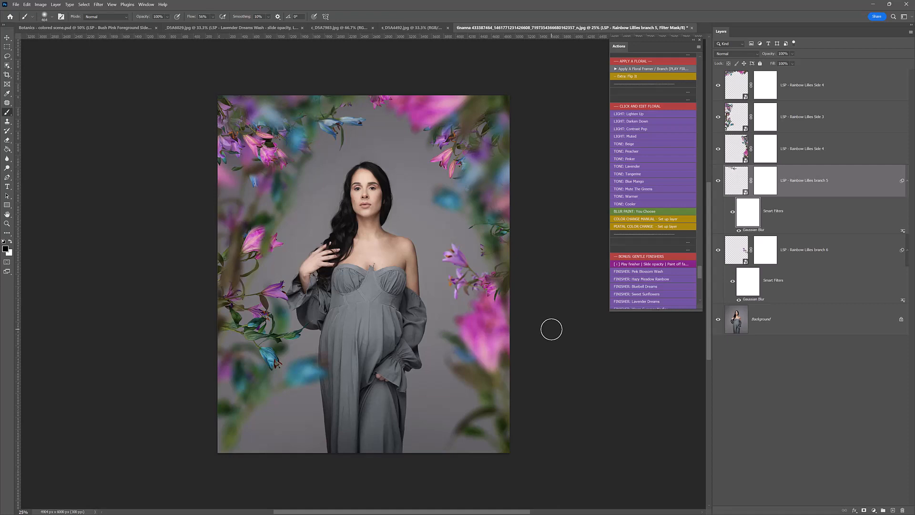
pyautogui.keyDown('alt'); pyautogui.click(717, 320); pyautogui.keyUp('alt')
pyautogui.keyDown('alt'); pyautogui.click(717, 319); pyautogui.keyUp('alt')
pyautogui.press('z')
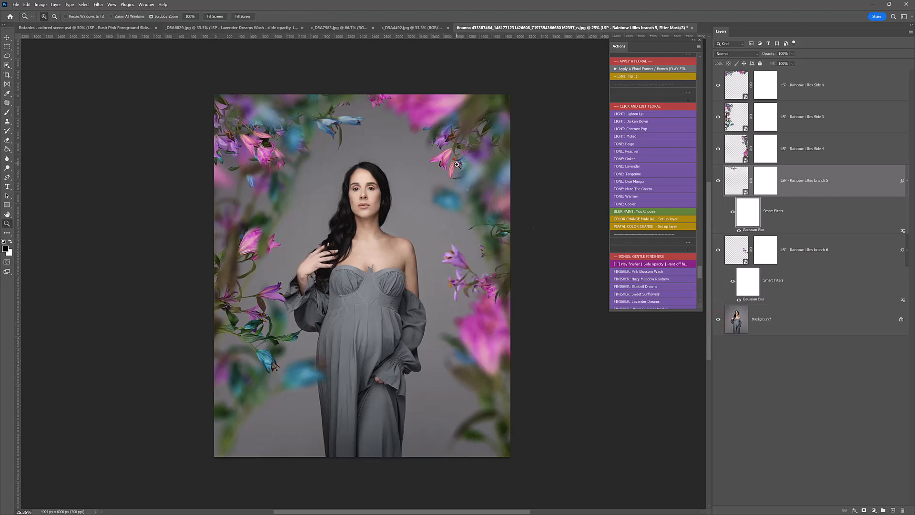
pyautogui.moveTo(490, 245); pyautogui.dragTo(459, 237)
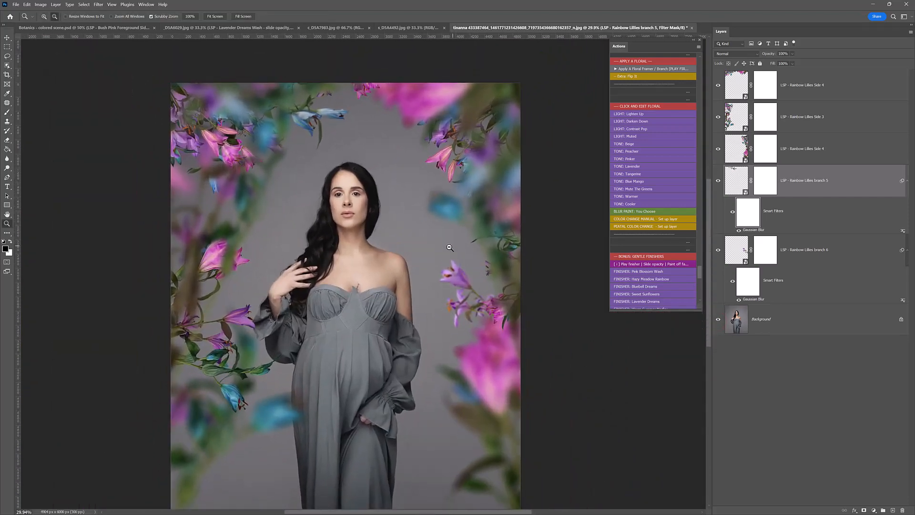
pyautogui.press('space')
pyautogui.moveTo(425, 260); pyautogui.dragTo(436, 240)
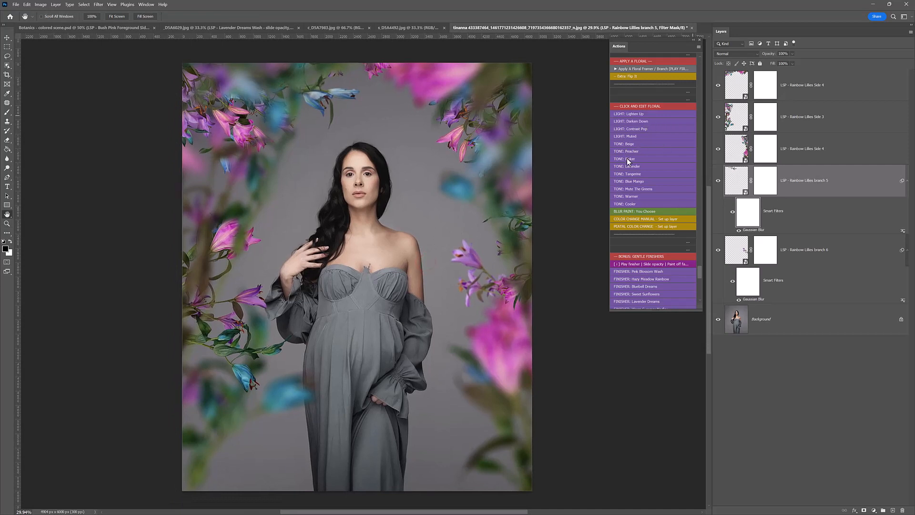
# Step: Run the FINISHER: Tall, Dark & Edgy action above all the floral layers, and hide its layer group
pyautogui.click(729, 188)
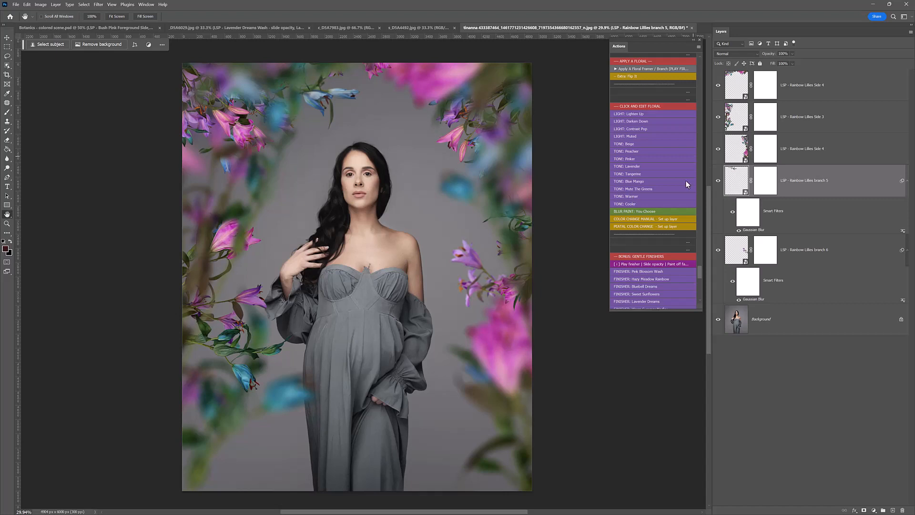
pyautogui.click(820, 88)
pyautogui.scroll(-2, 664, 233)
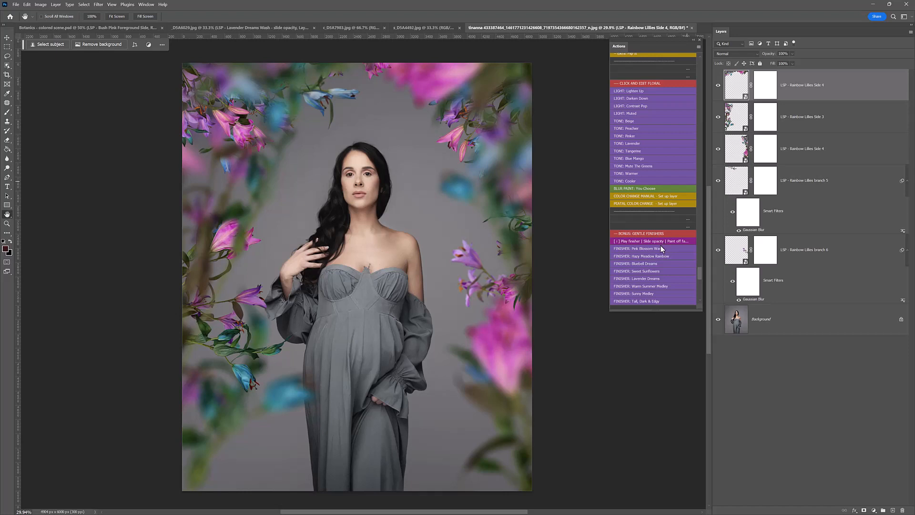
pyautogui.click(625, 302)
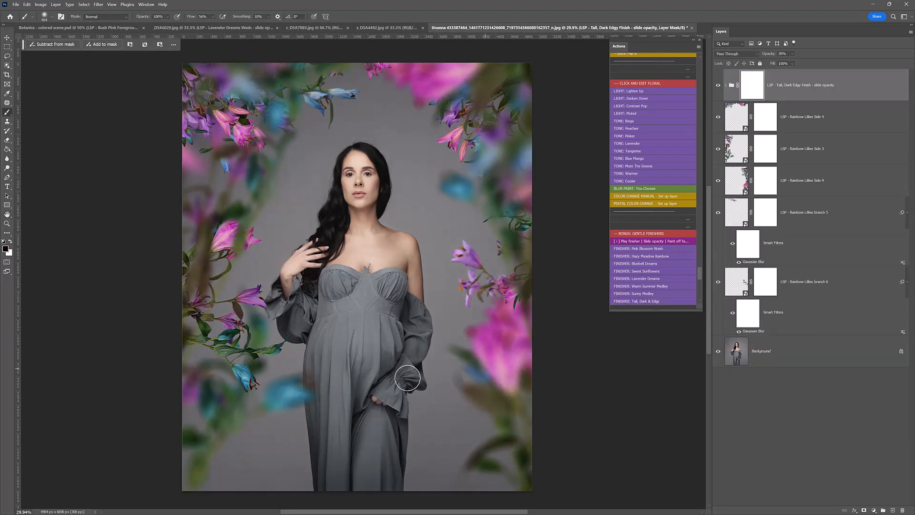
pyautogui.click(718, 85)
pyautogui.click(718, 87)
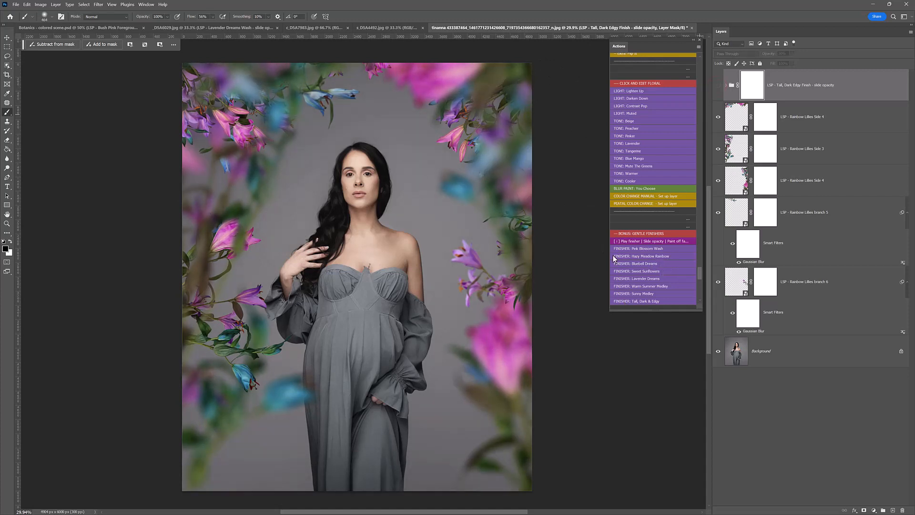
# Step: Run the FINISHER: Hazy Meadow Rainbow action and paint its effect off the woman on the mask with a large soft brush
pyautogui.click(663, 256)
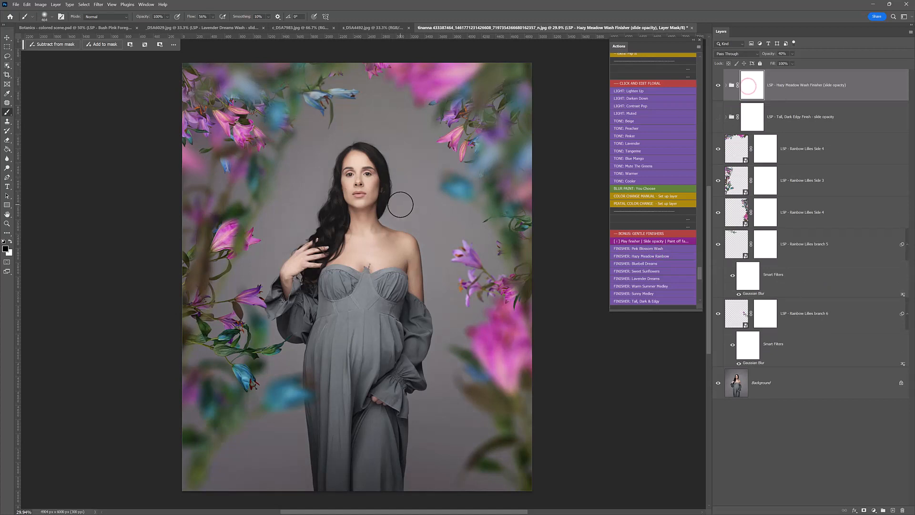
pyautogui.press(']')
pyautogui.press(']')
pyautogui.press(']')
pyautogui.press(']')
pyautogui.press(']')
pyautogui.press(']')
pyautogui.press(']')
pyautogui.press(']')
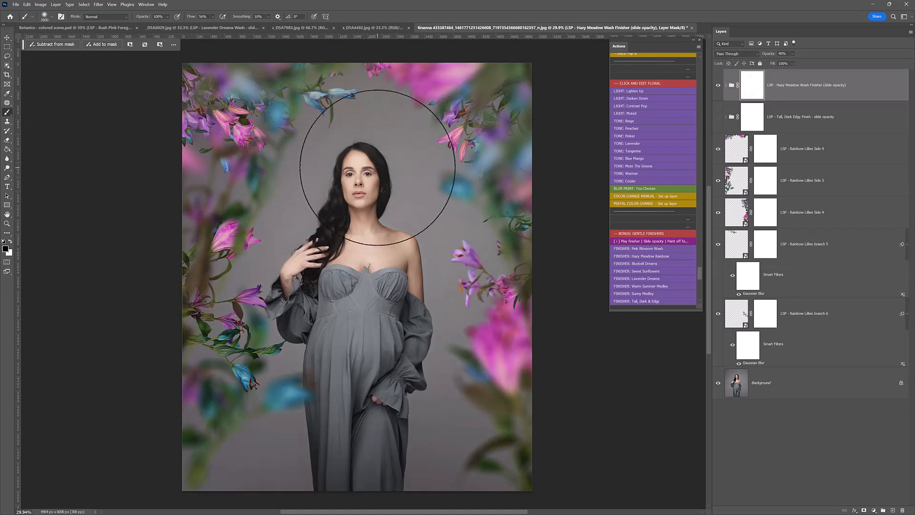
pyautogui.moveTo(402, 202); pyautogui.dragTo(348, 439)
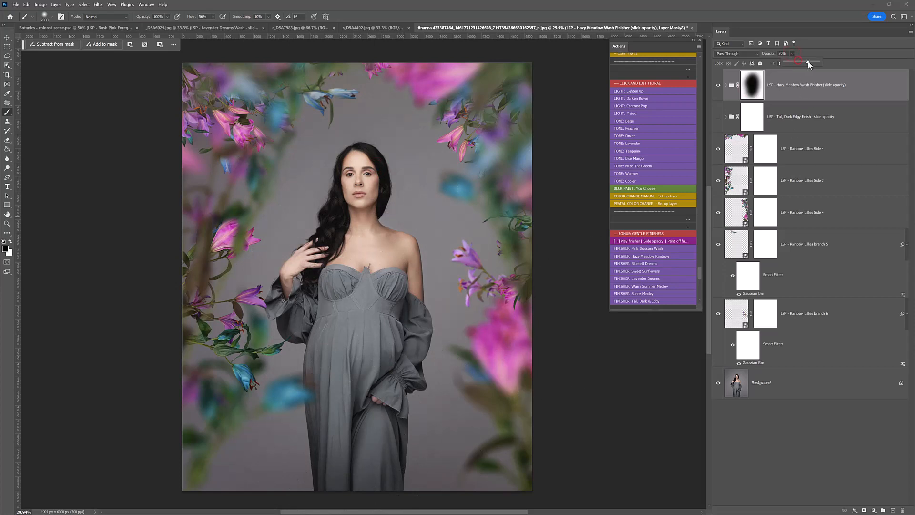
# Step: Set the Hazy Meadow finisher group's opacity to 65% and compare the portrait with and without it
pyautogui.moveTo(808, 61); pyautogui.dragTo(807, 61)
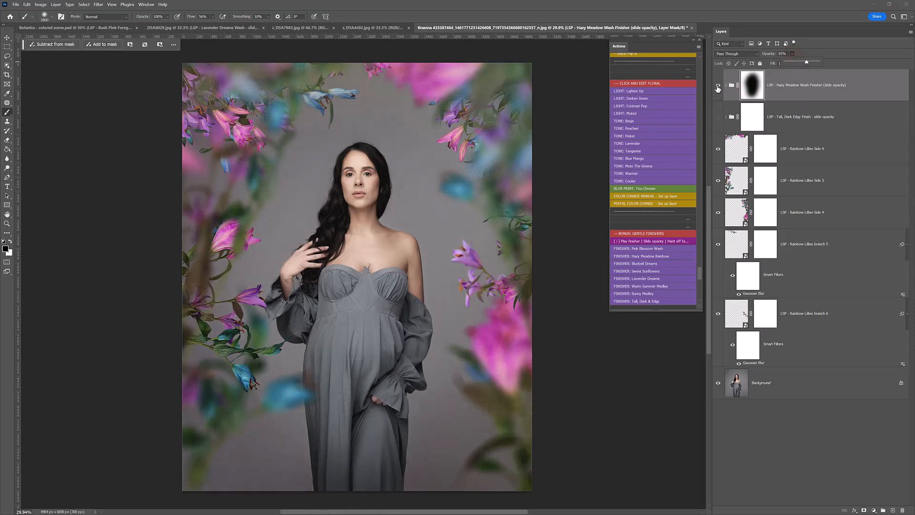
pyautogui.click(718, 87)
pyautogui.click(717, 88)
pyautogui.click(717, 87)
pyautogui.click(717, 87)
pyautogui.click(717, 87)
pyautogui.click(717, 87)
pyautogui.click(717, 87)
pyautogui.click(718, 87)
pyautogui.click(718, 87)
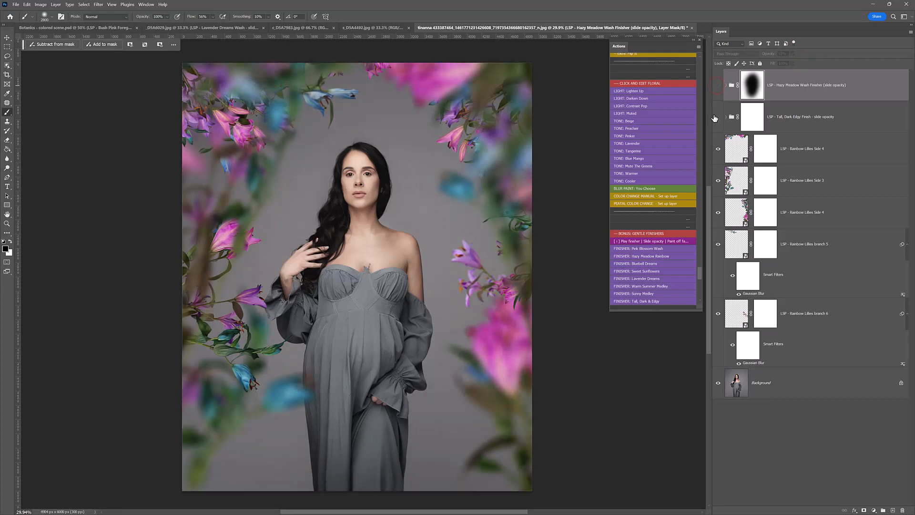
# Step: Show both finisher groups together and compare the decorated portrait with the original Background
pyautogui.click(715, 117)
pyautogui.click(710, 117)
pyautogui.click(713, 87)
pyautogui.moveTo(707, 76); pyautogui.dragTo(716, 227)
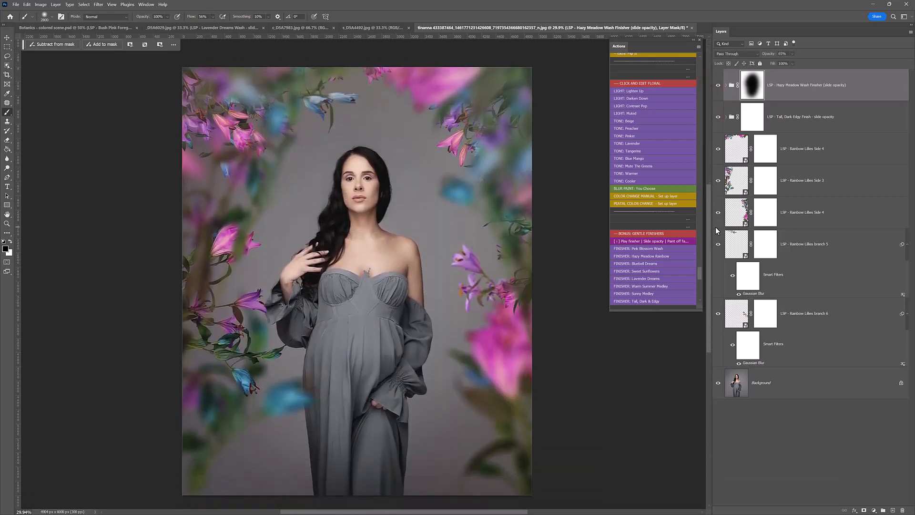
pyautogui.keyDown('alt'); pyautogui.click(718, 384); pyautogui.keyUp('alt')
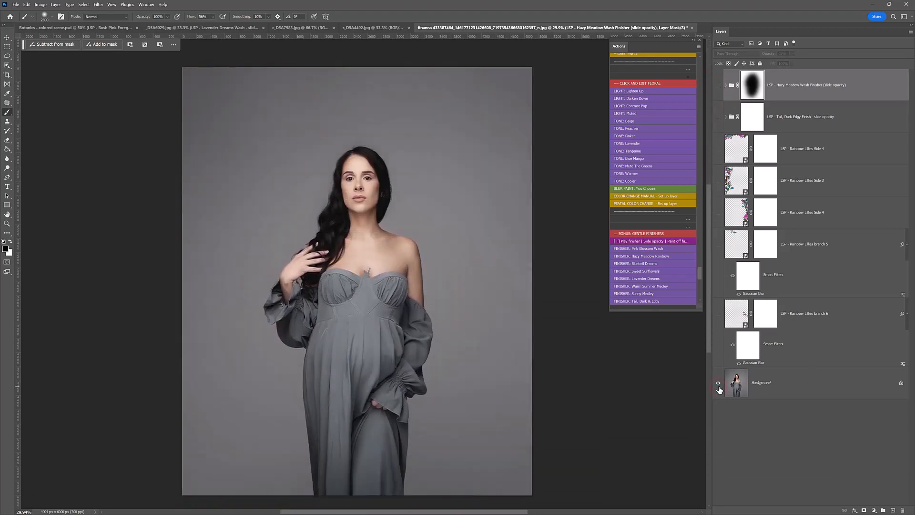
pyautogui.keyDown('alt'); pyautogui.click(717, 384); pyautogui.keyUp('alt')
pyautogui.keyDown('alt'); pyautogui.click(718, 384); pyautogui.keyUp('alt')
pyautogui.keyDown('alt'); pyautogui.click(718, 384); pyautogui.keyUp('alt')
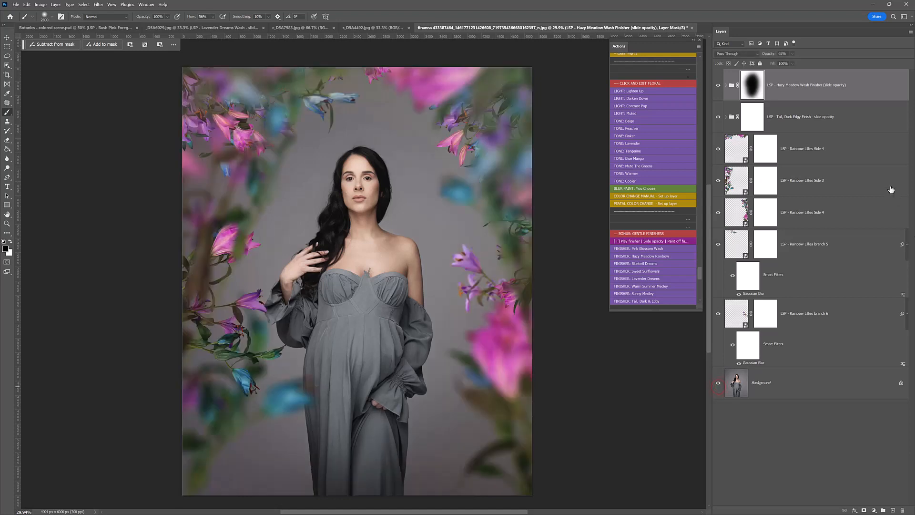